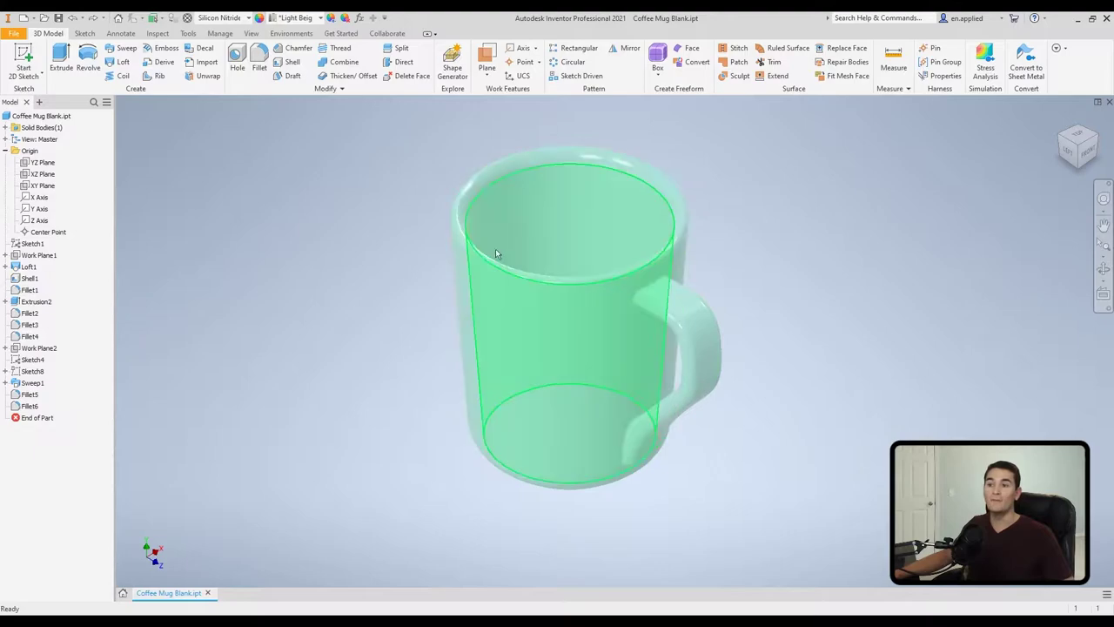
Orbit the mug to inspect its sides, underside and interior.
shift+middle_drag(488, 351, 572, 348)
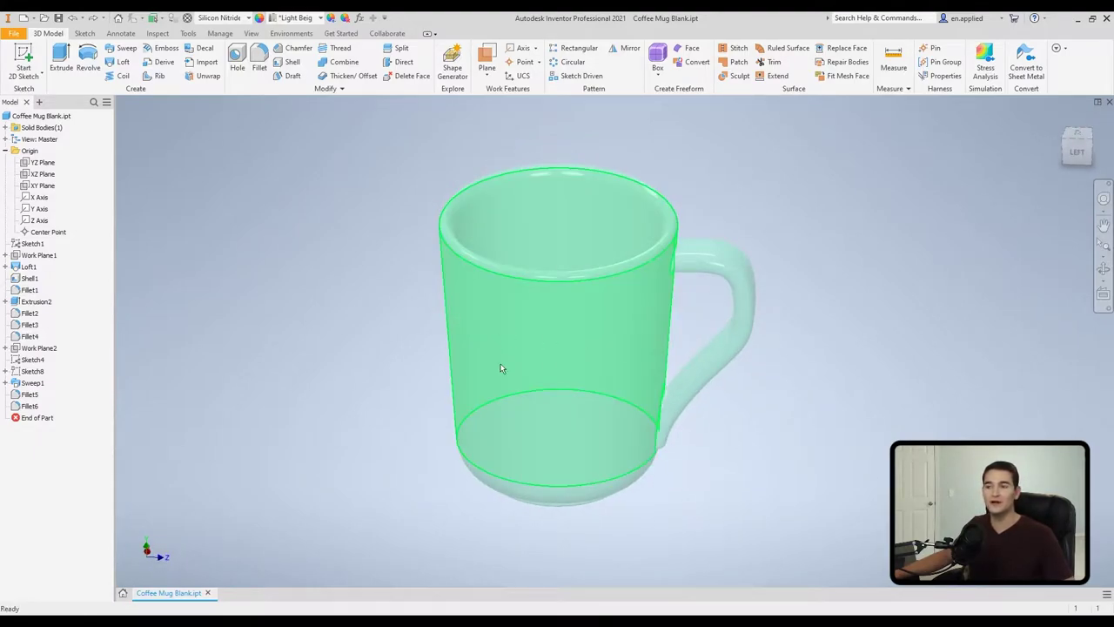
shift+middle_drag(502, 368, 529, 286)
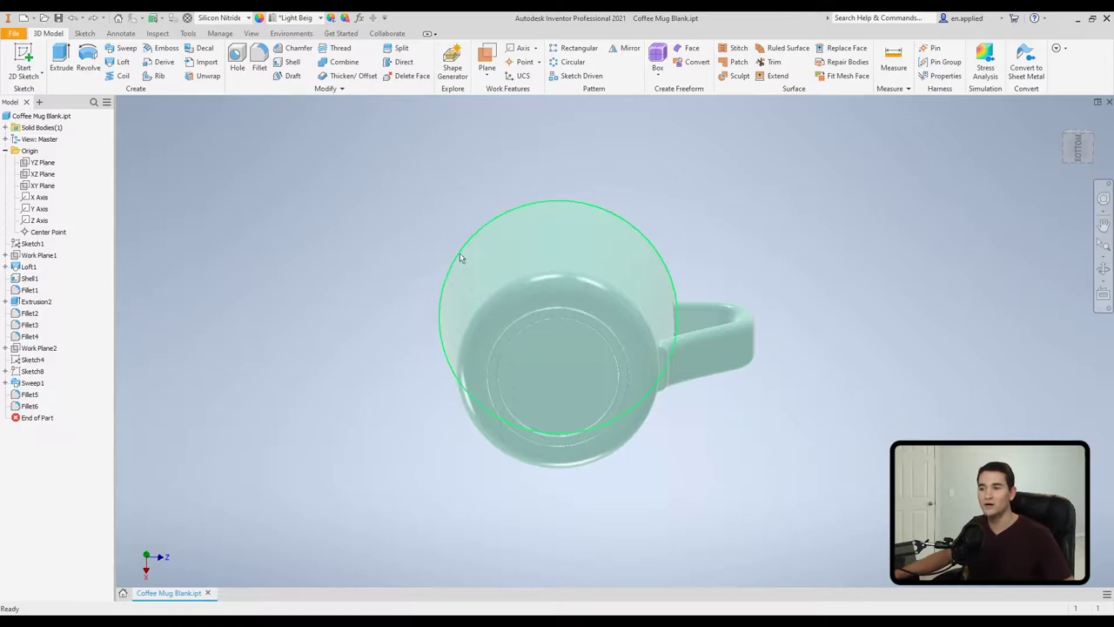
shift+middle_drag(507, 272, 507, 334)
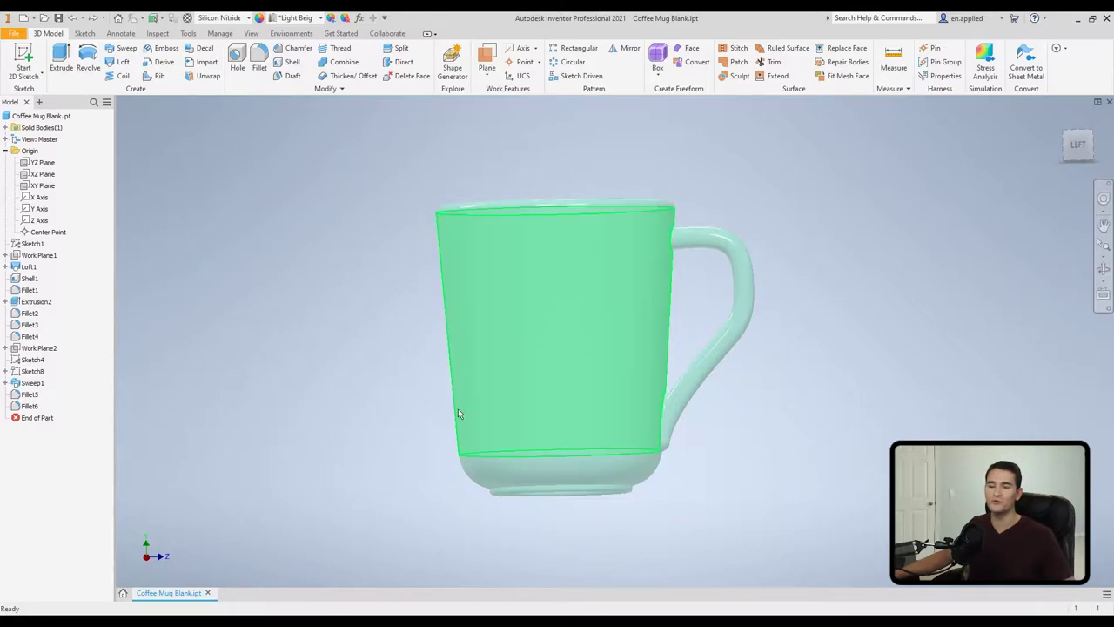
shift+middle_drag(585, 336, 609, 343)
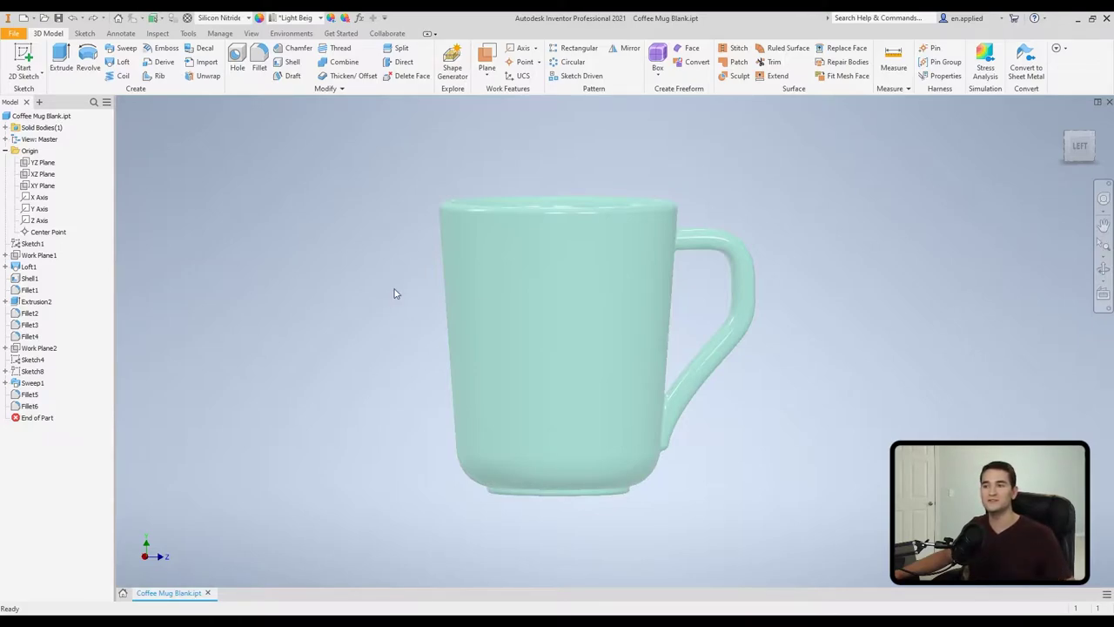
shift+middle_drag(448, 313, 456, 337)
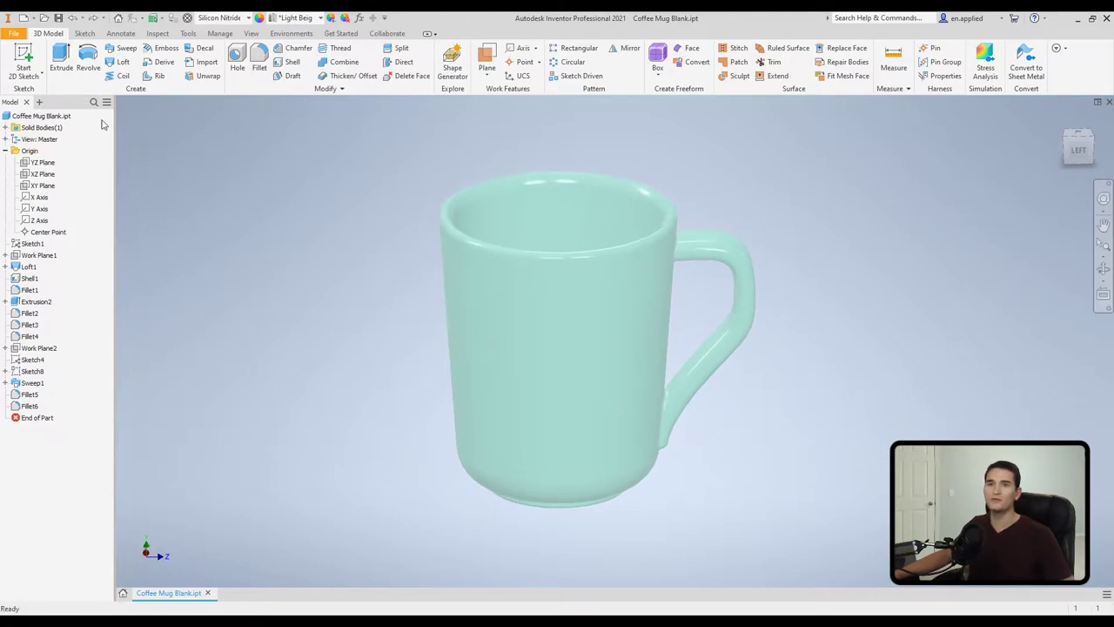
Create a YZ-plane sketch holding a projected line along the mug's outer left edge.
click(23, 57)
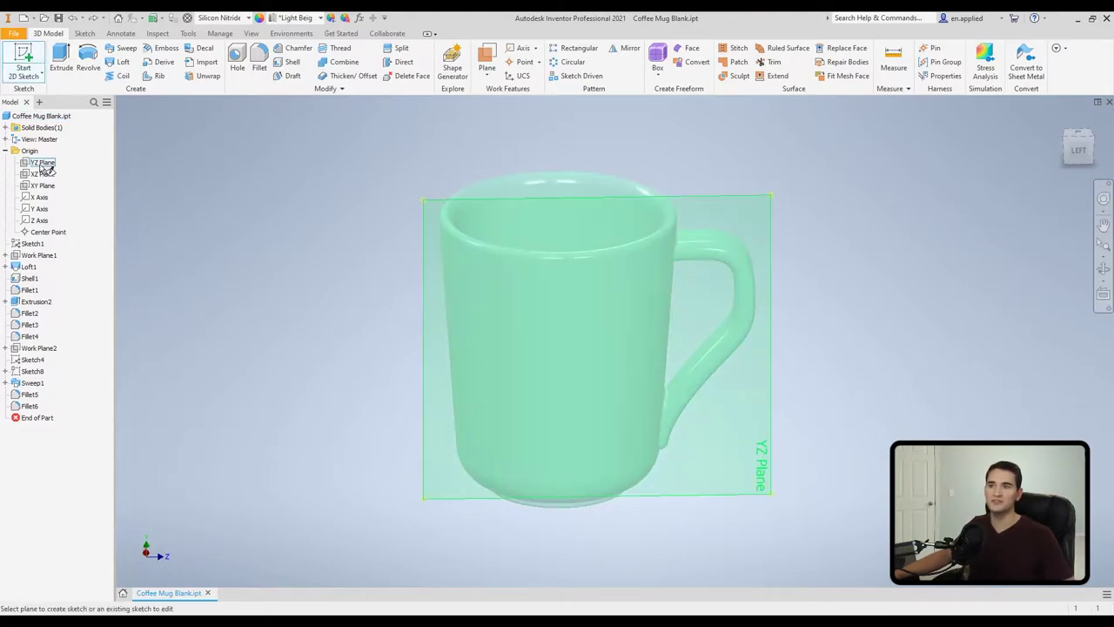
click(44, 163)
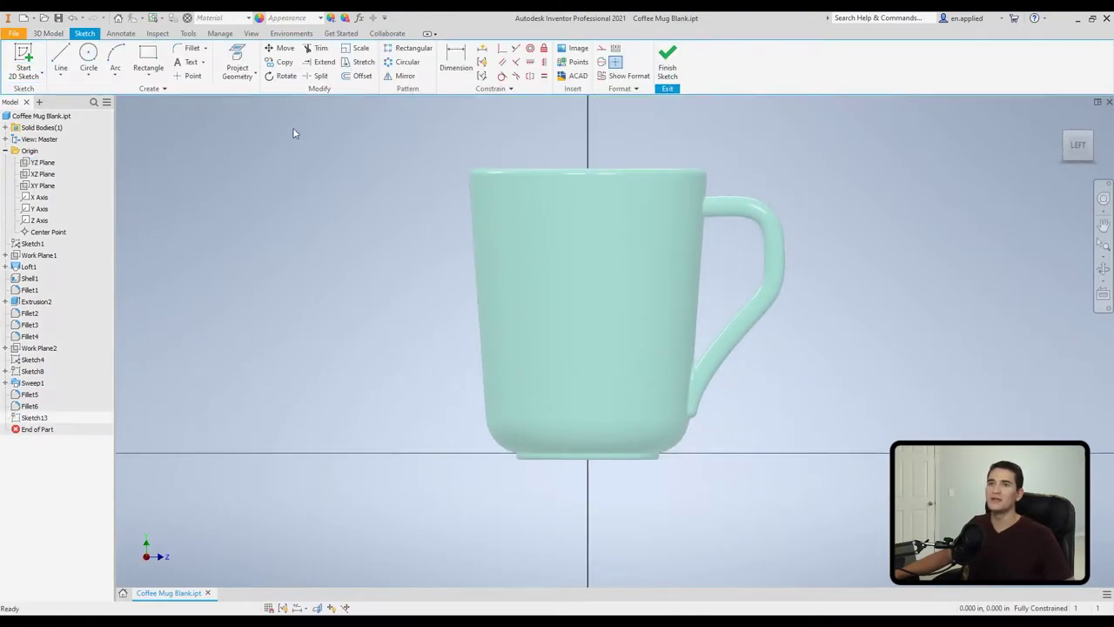
key(p)
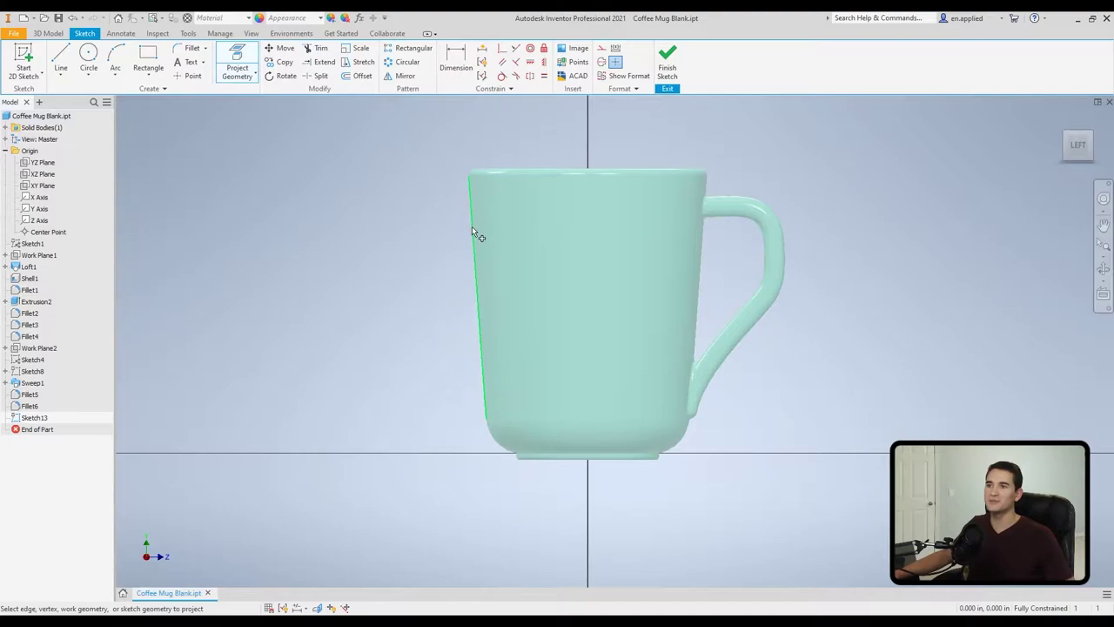
click(472, 229)
right_click(391, 222)
click(377, 185)
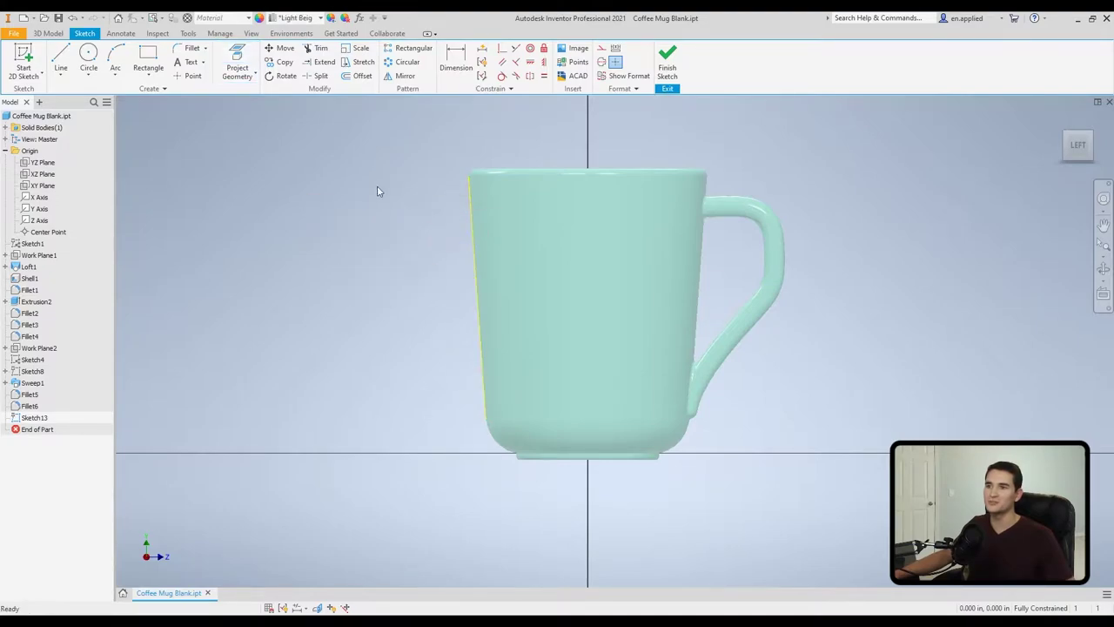
click(667, 68)
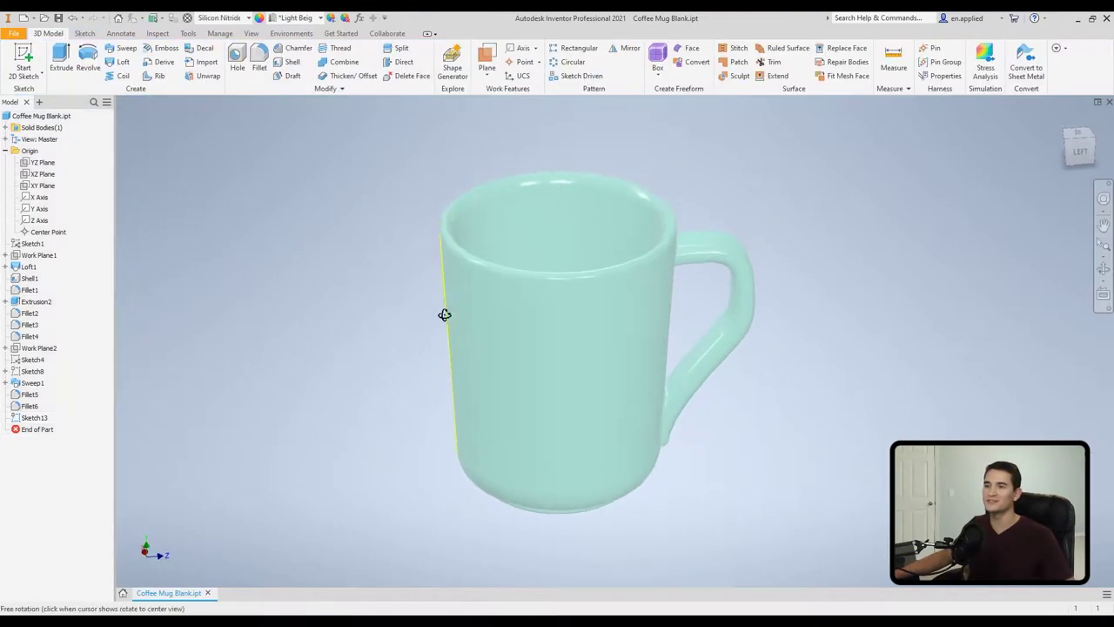
mouse_move(445, 313)
shift+middle_down()
mouse_move(702, 303)
mouse_move(586, 268)
shift+middle_up()
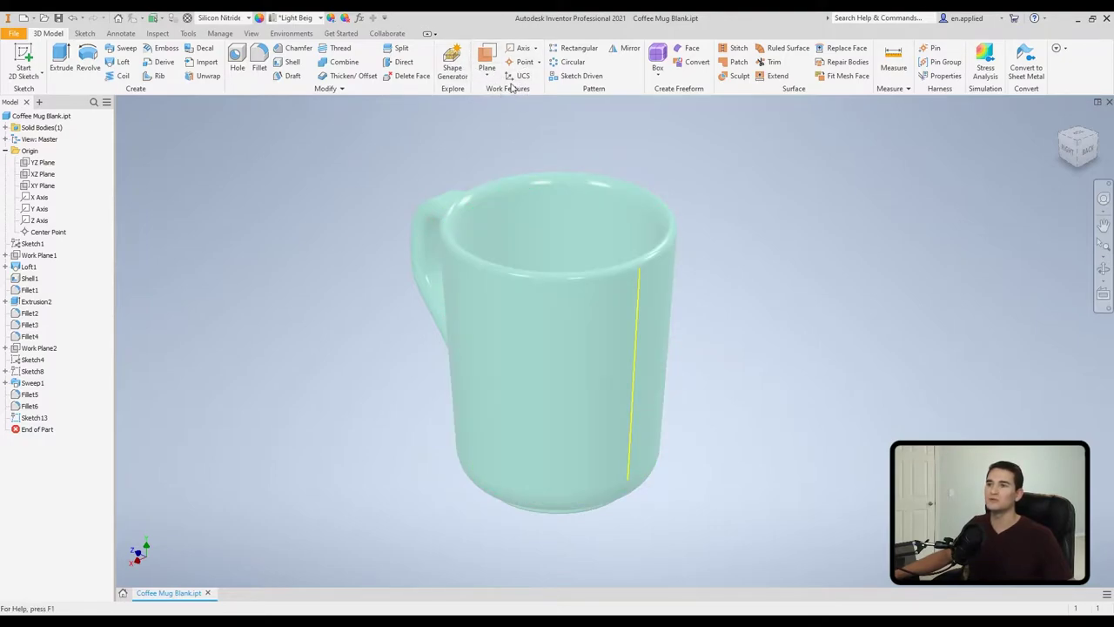
Create Work Plane7 tangent to the mug's curved outer face through the projected line, and orbit to check it.
click(490, 57)
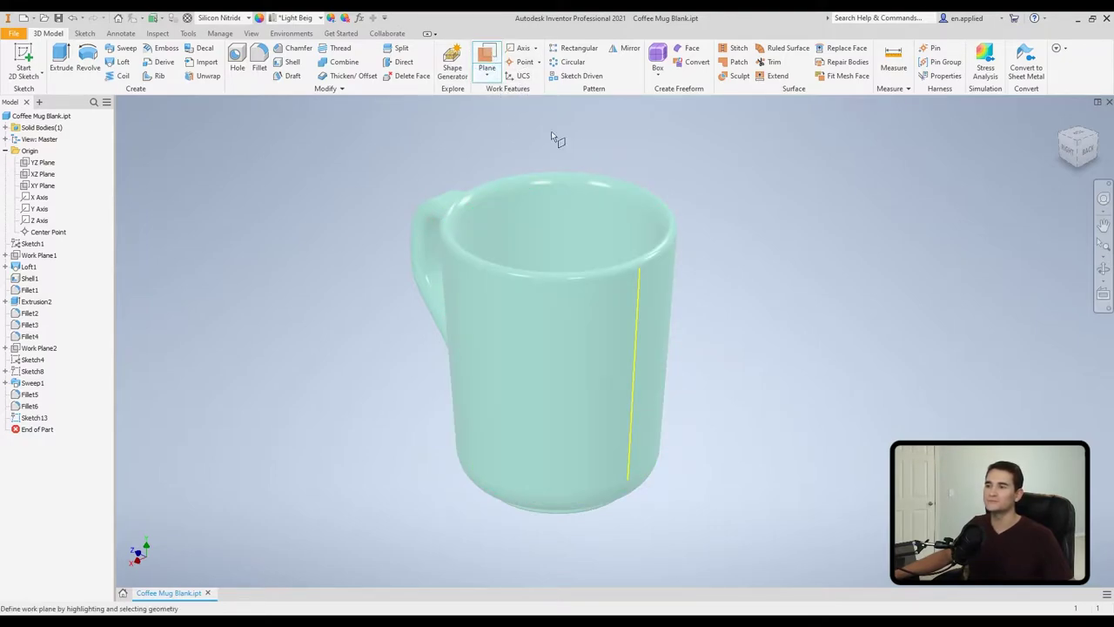
click(598, 343)
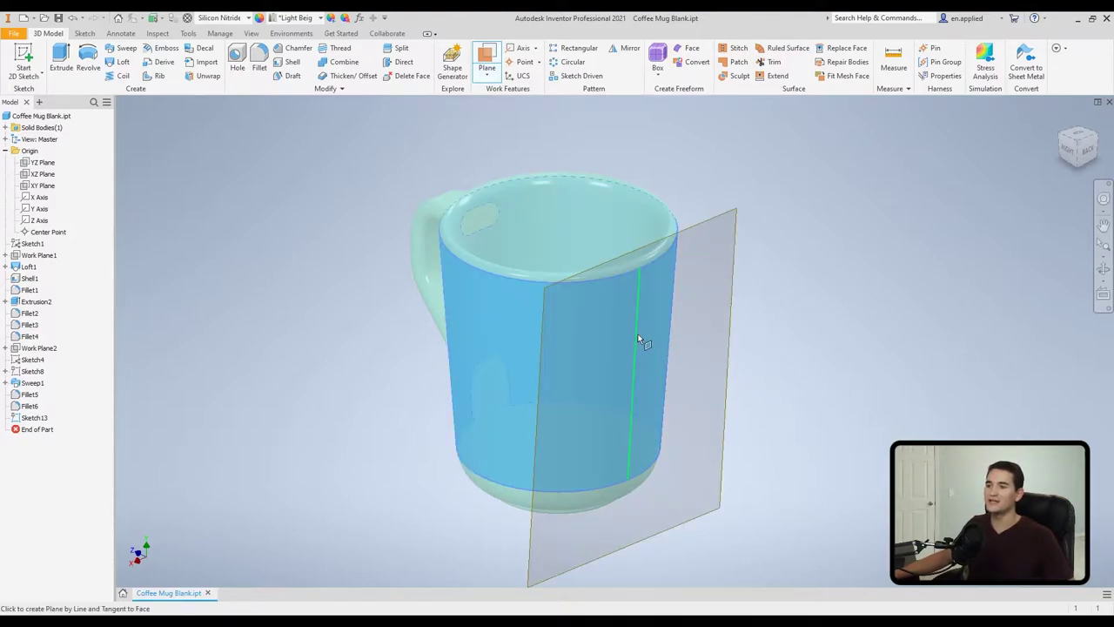
click(638, 337)
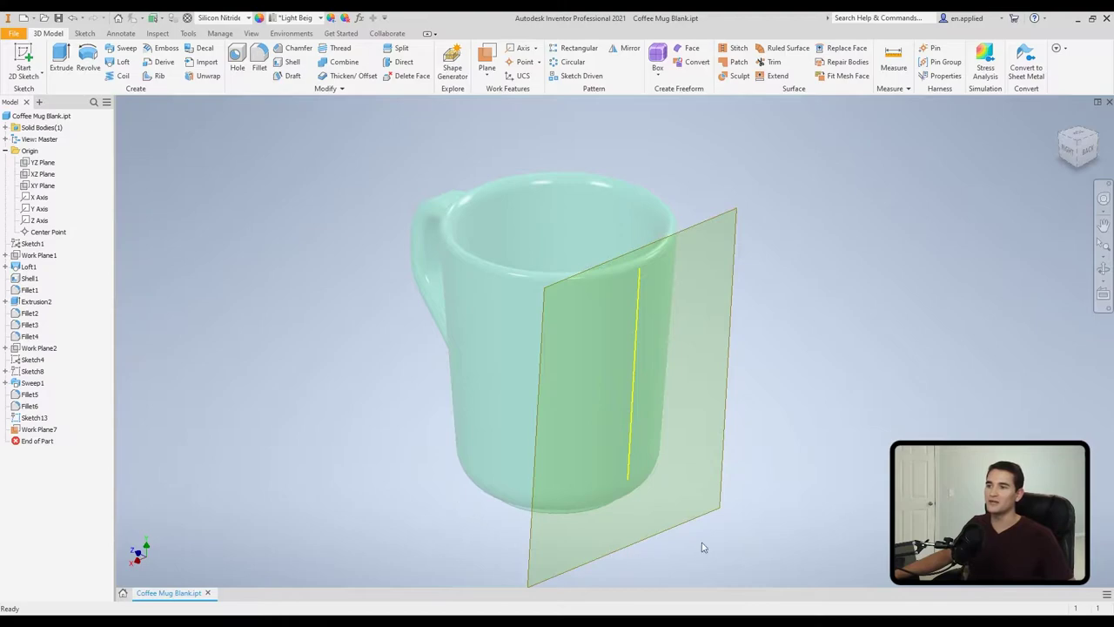
shift+middle_drag(639, 242, 668, 294)
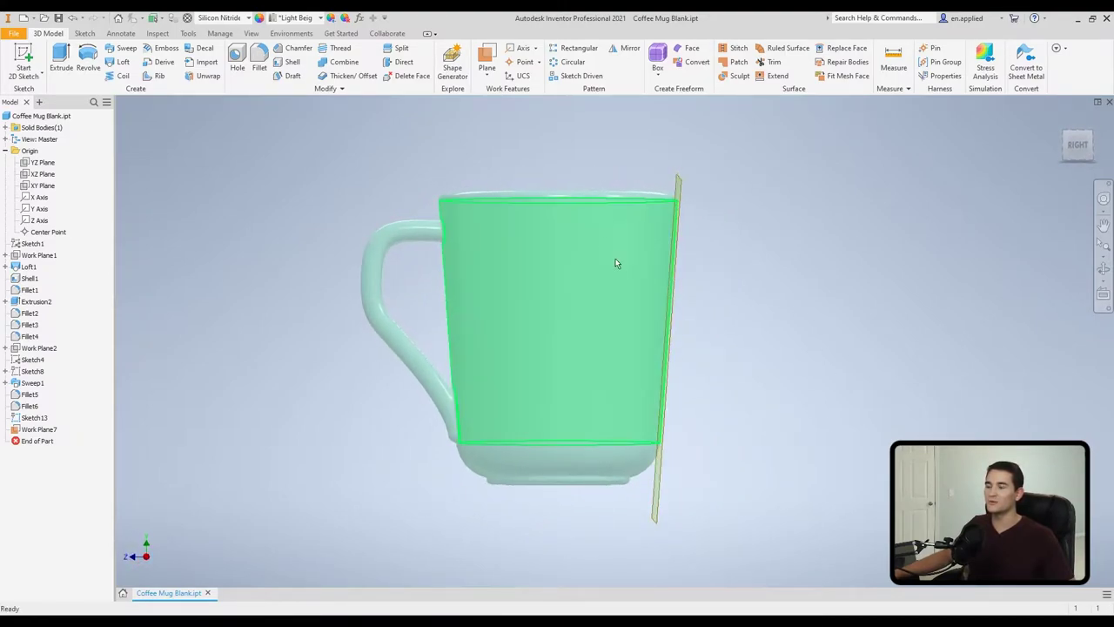
shift+middle_drag(706, 247, 678, 322)
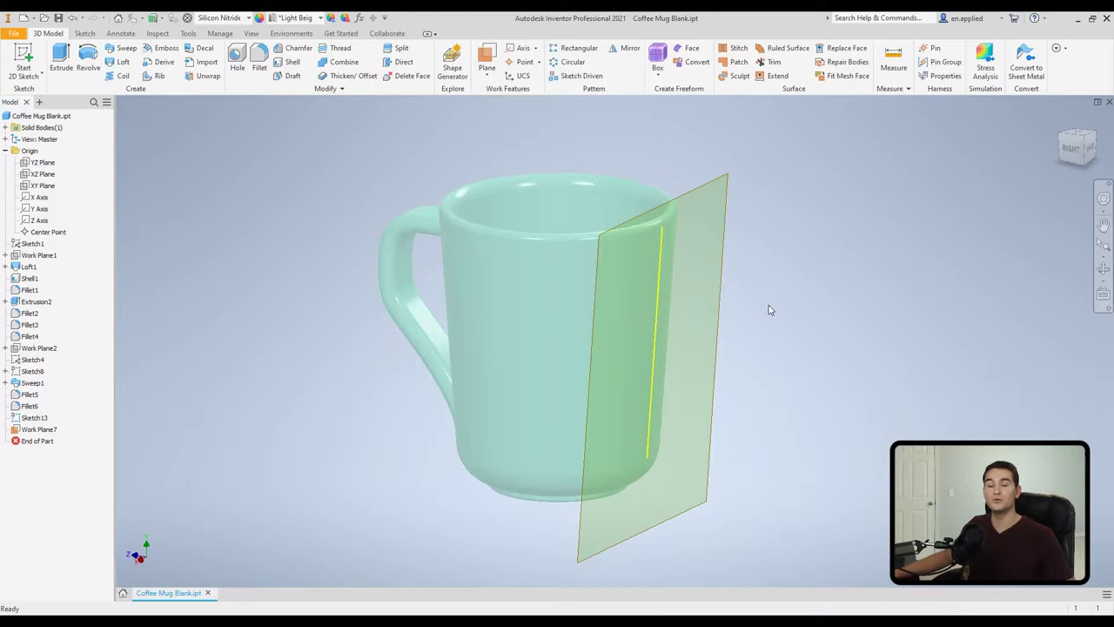
shift+middle_drag(769, 310, 748, 309)
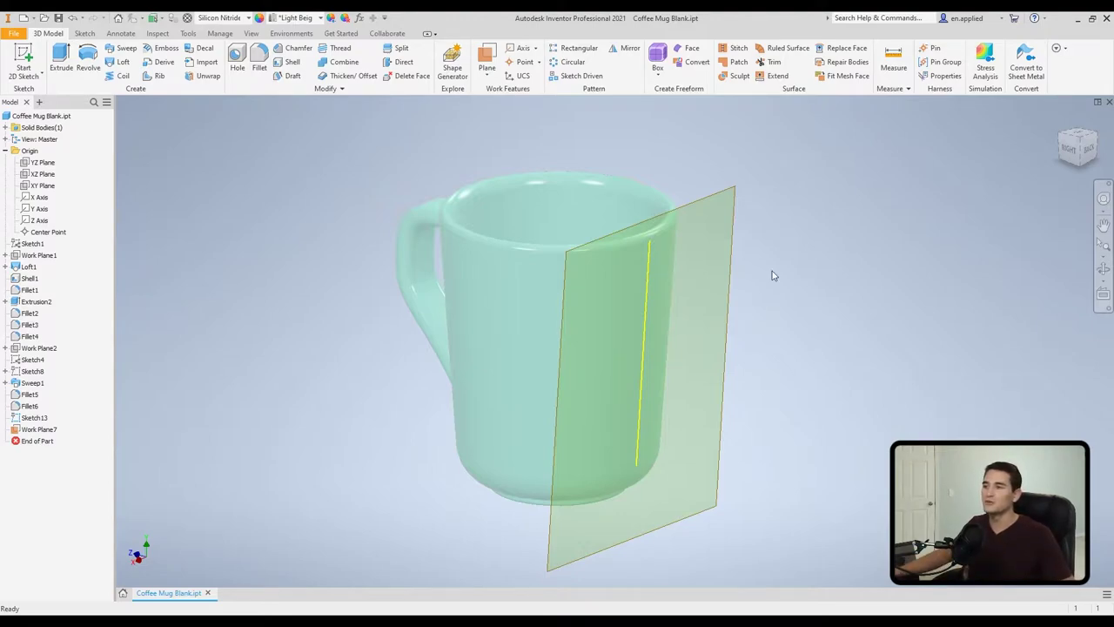
shift+middle_drag(788, 306, 691, 288)
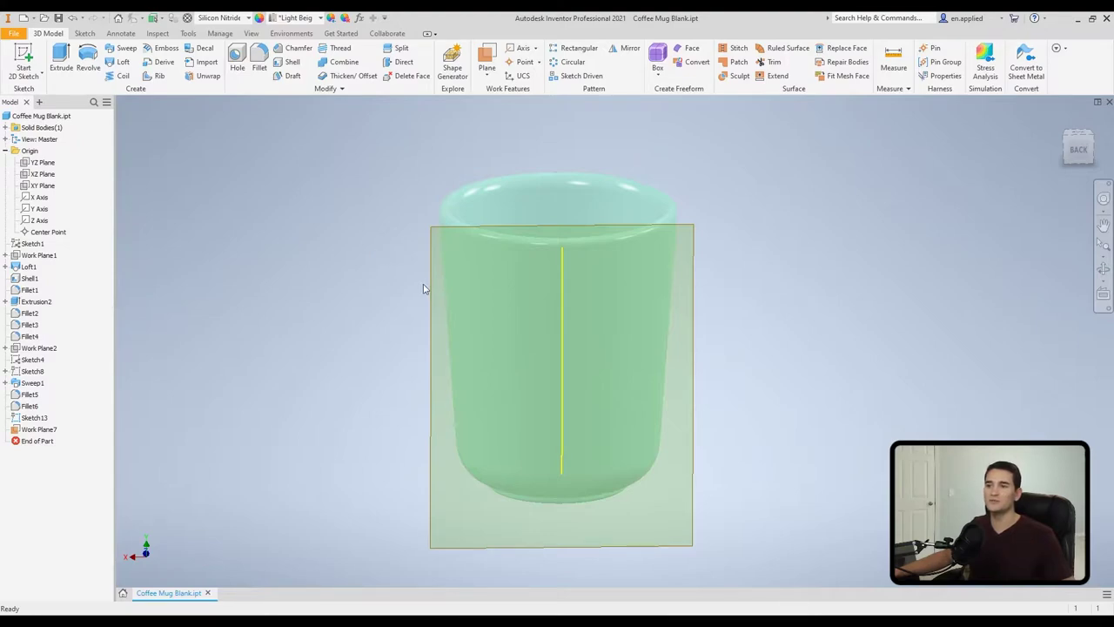
Open a new sketch, Sketch14, on Work Plane7.
right_click(435, 316)
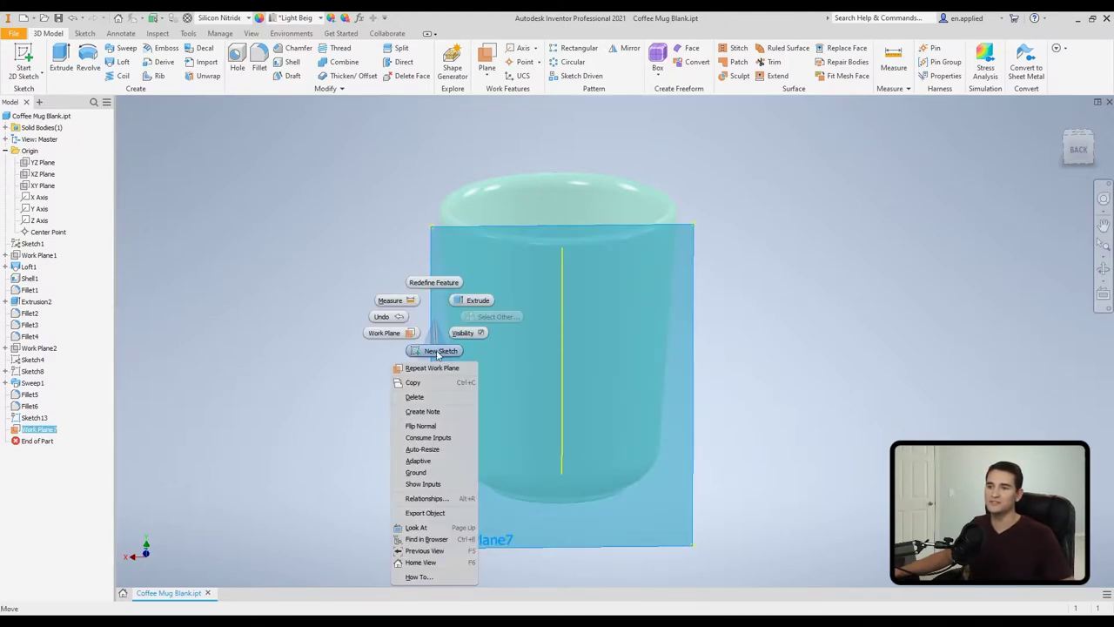
click(387, 333)
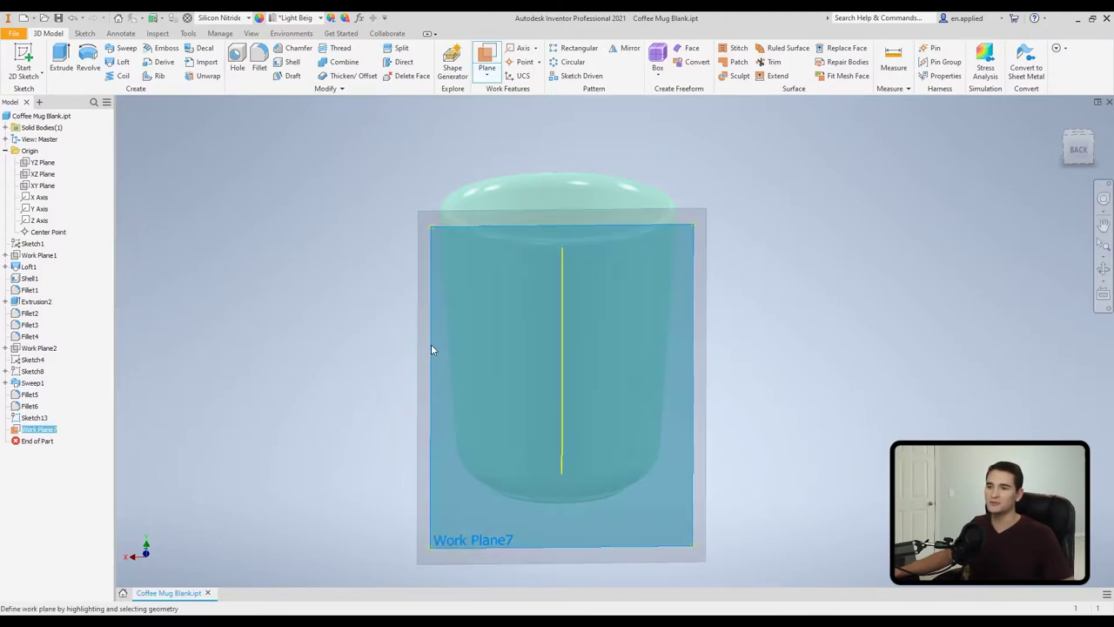
right_click(430, 352)
key(Escape)
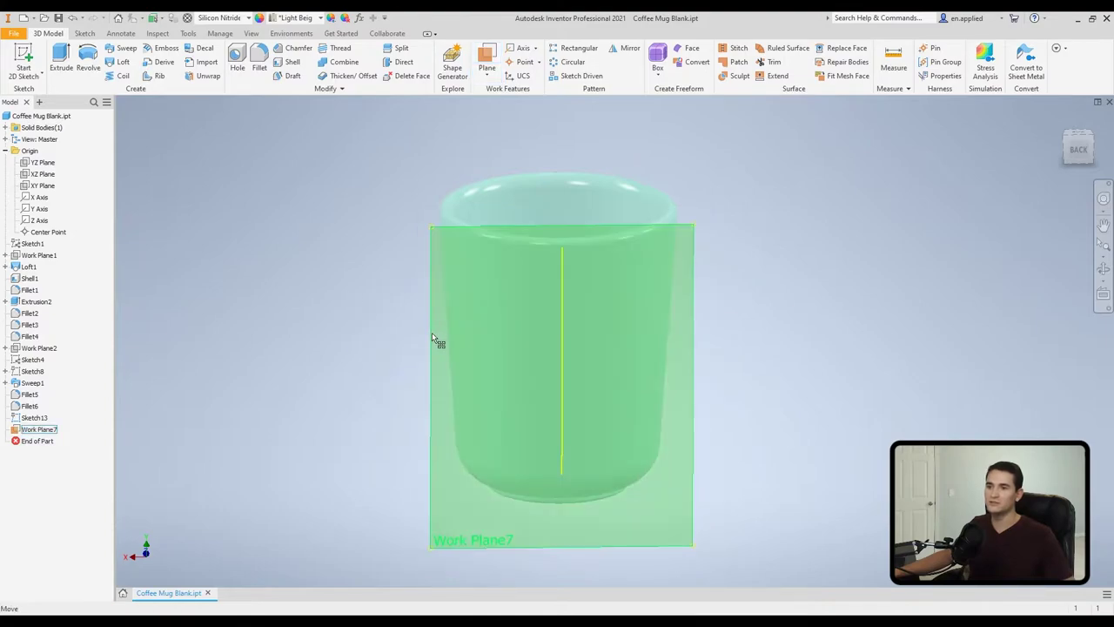
right_click(432, 333)
click(436, 444)
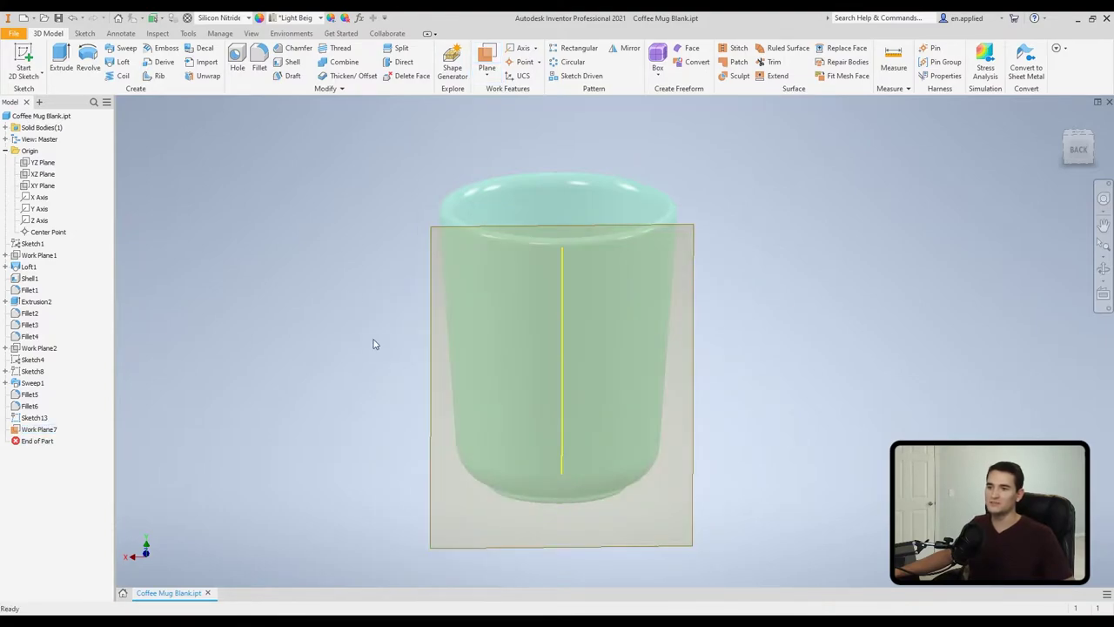
right_click(429, 349)
click(428, 383)
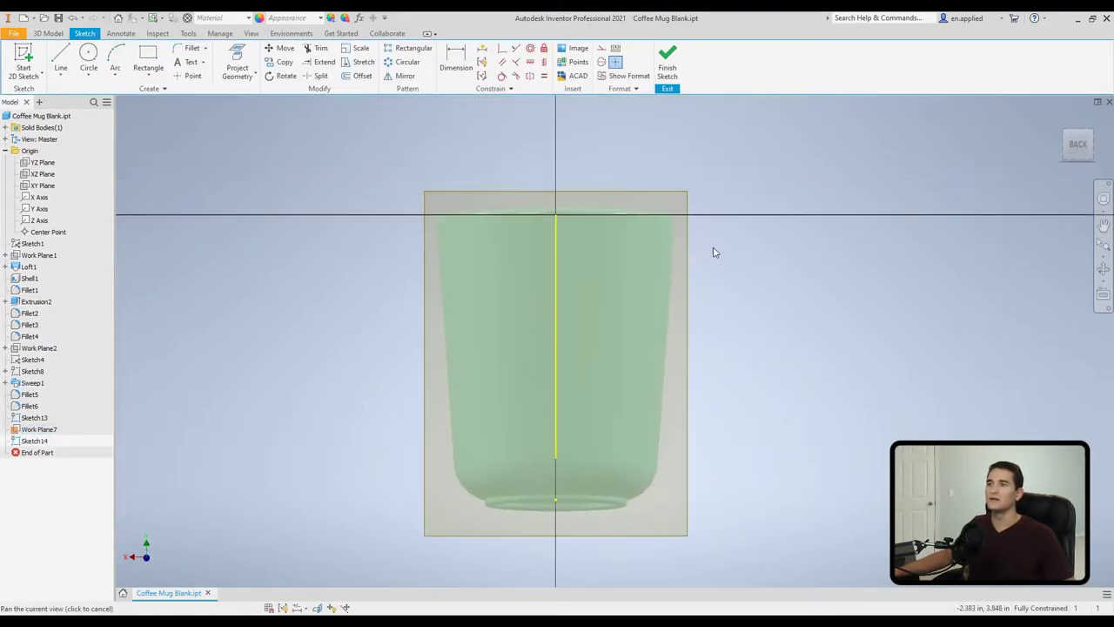
Insert the dot pattern PNG from Downloads into the sketch as Image4.
click(577, 50)
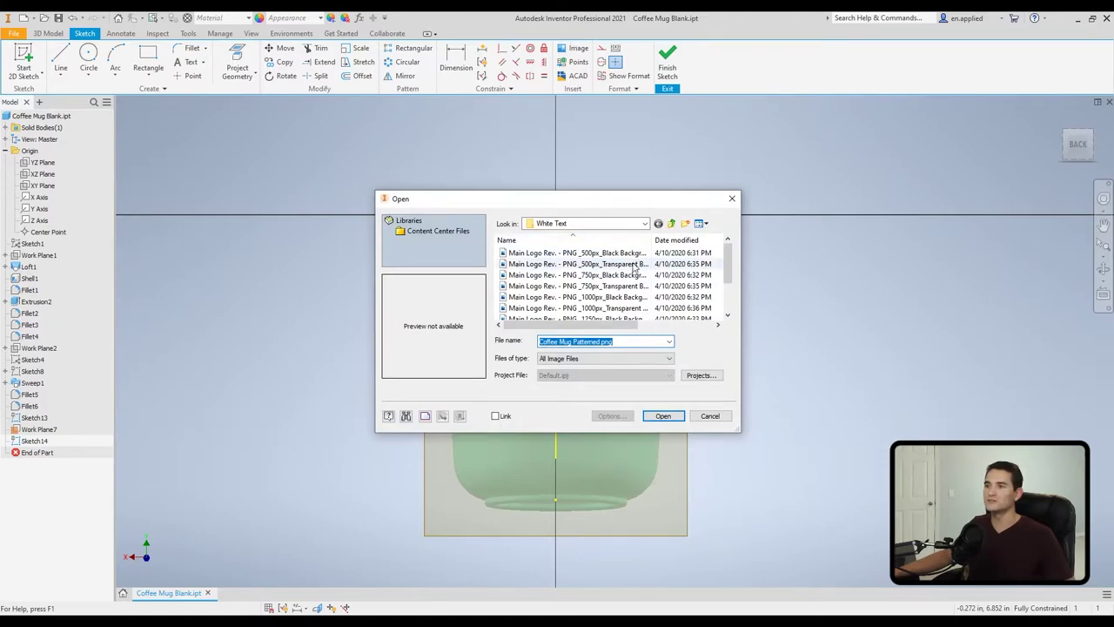
click(646, 224)
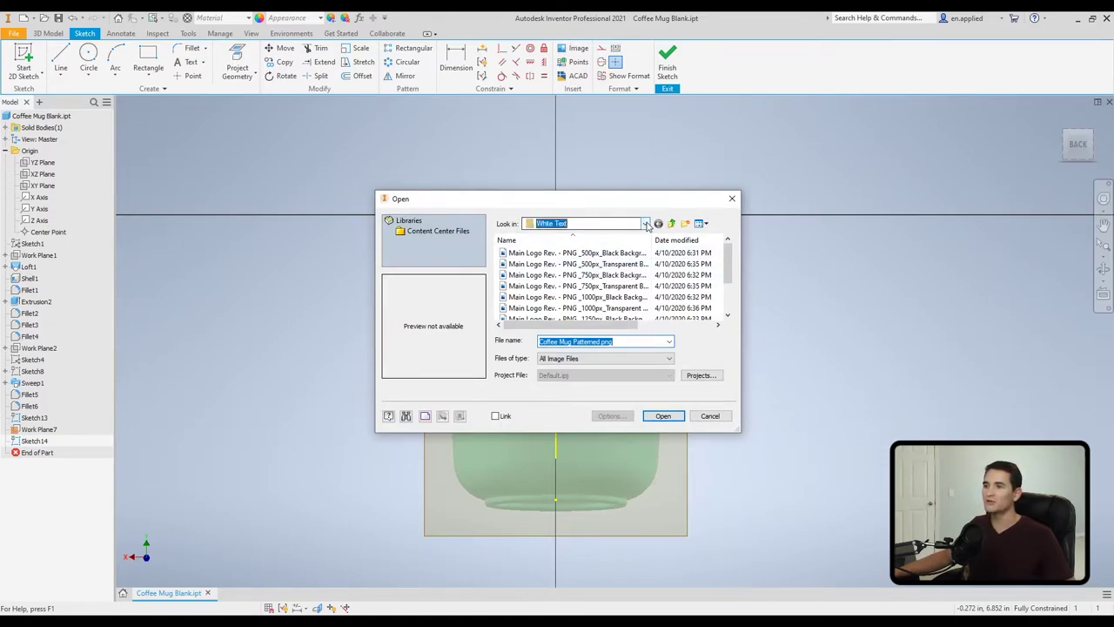
click(561, 311)
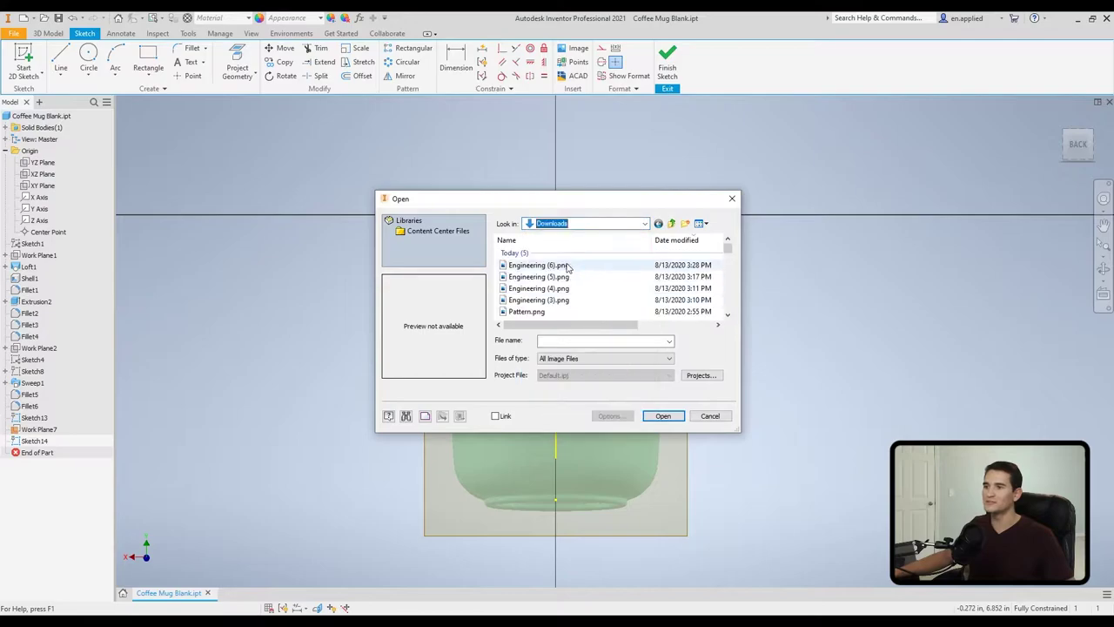
double_click(562, 266)
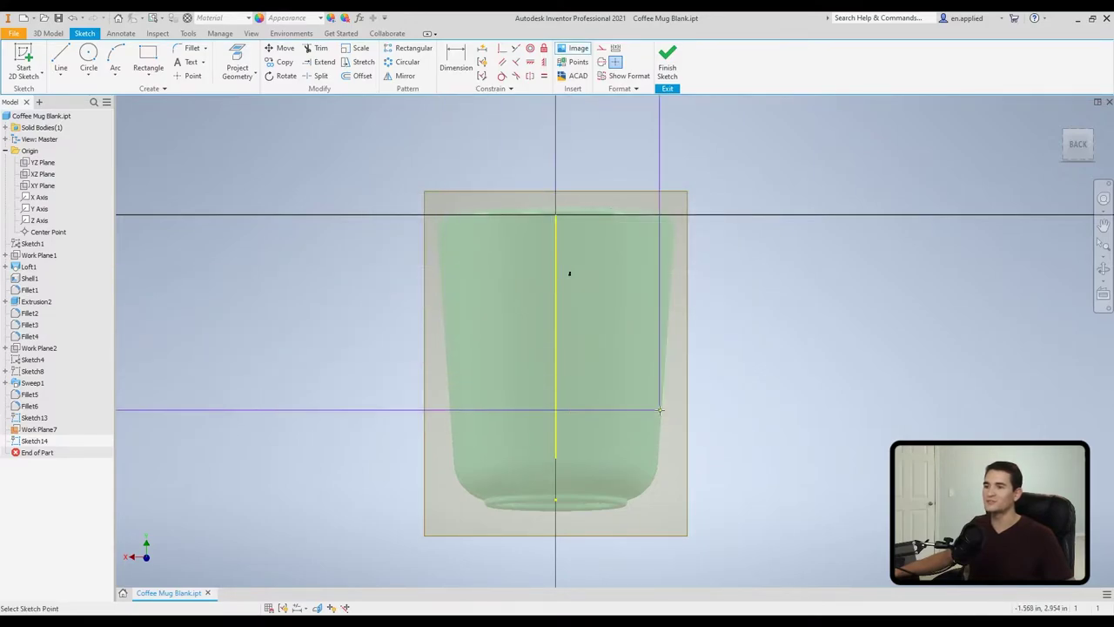
scroll(645, 405, down, 5)
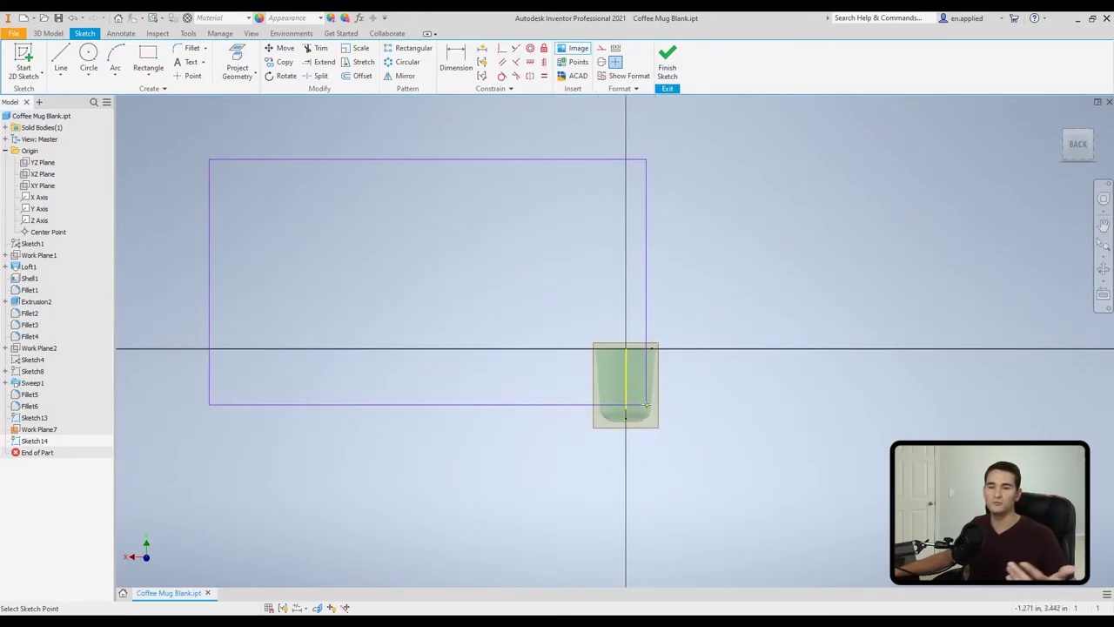
scroll(647, 403, up, 3)
scroll(706, 441, down, 1)
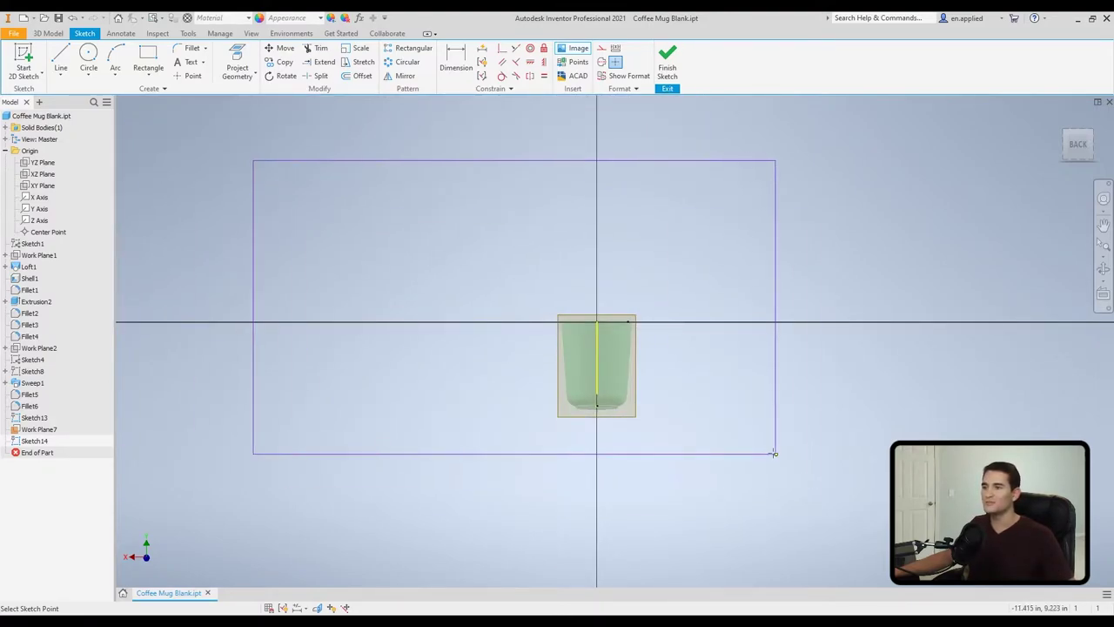
click(766, 447)
right_click(888, 379)
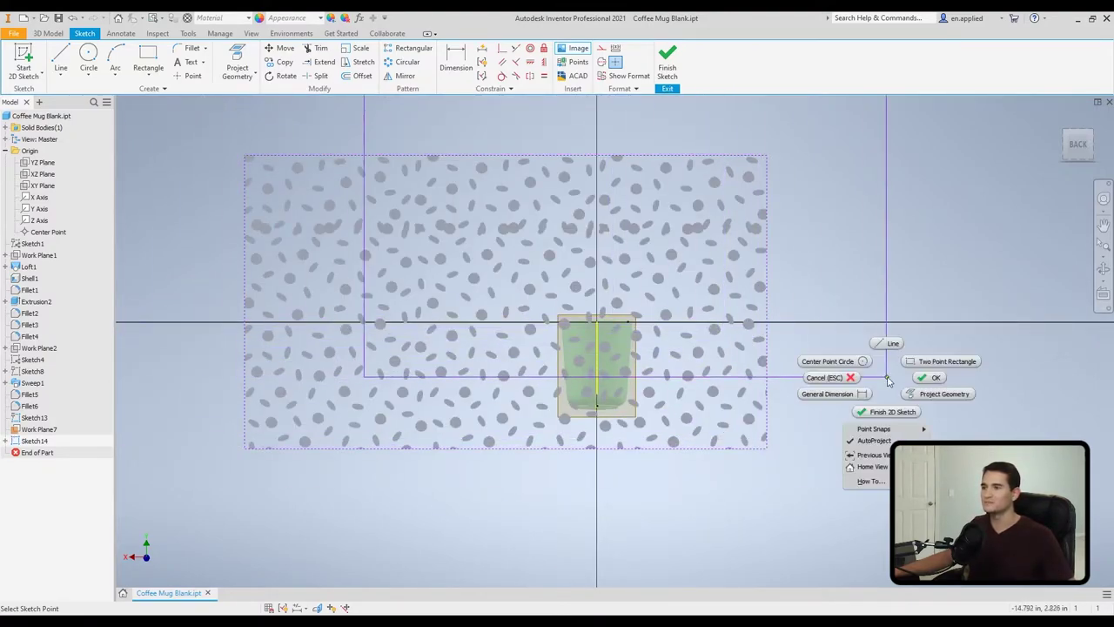
click(934, 378)
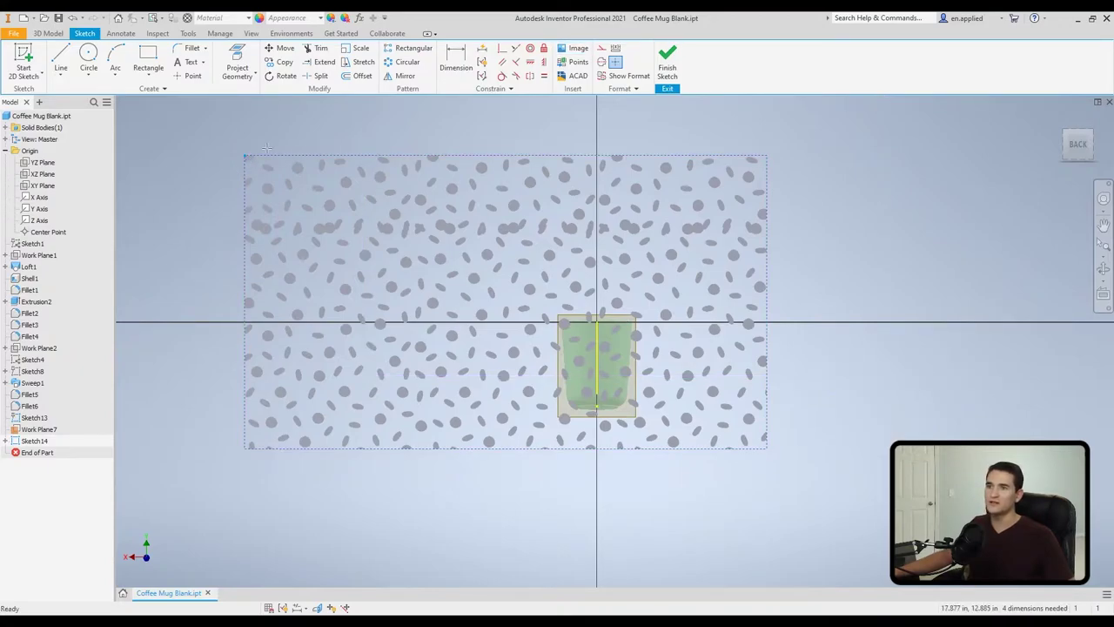
Move the pattern image so it is centred across the mug's body.
mouse_move(246, 156)
mouse_down()
mouse_move(465, 132)
mouse_move(532, 249)
mouse_move(784, 262)
mouse_move(1012, 257)
mouse_move(1089, 157)
mouse_move(932, 155)
mouse_move(995, 153)
mouse_up()
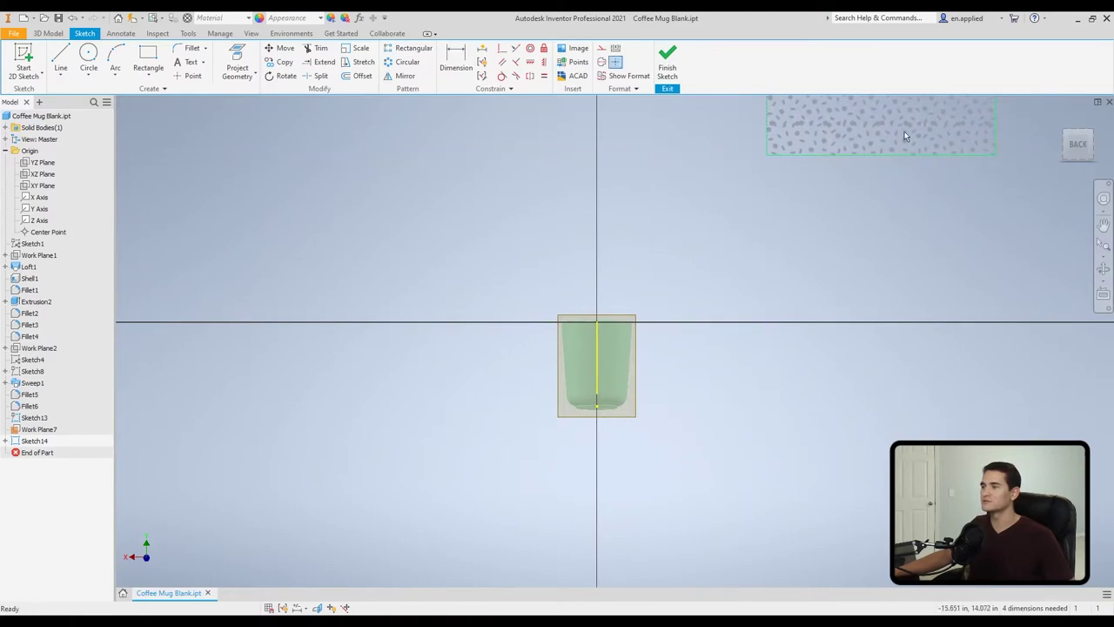
mouse_move(903, 135)
mouse_down()
mouse_move(642, 423)
mouse_move(630, 406)
mouse_up()
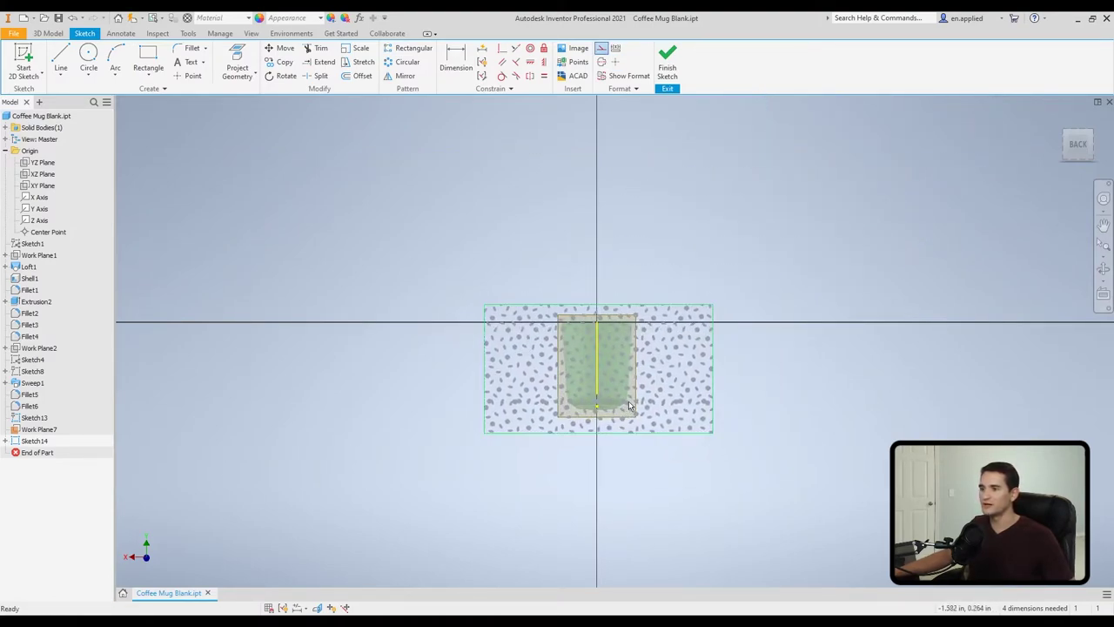
scroll(630, 406, up, 5)
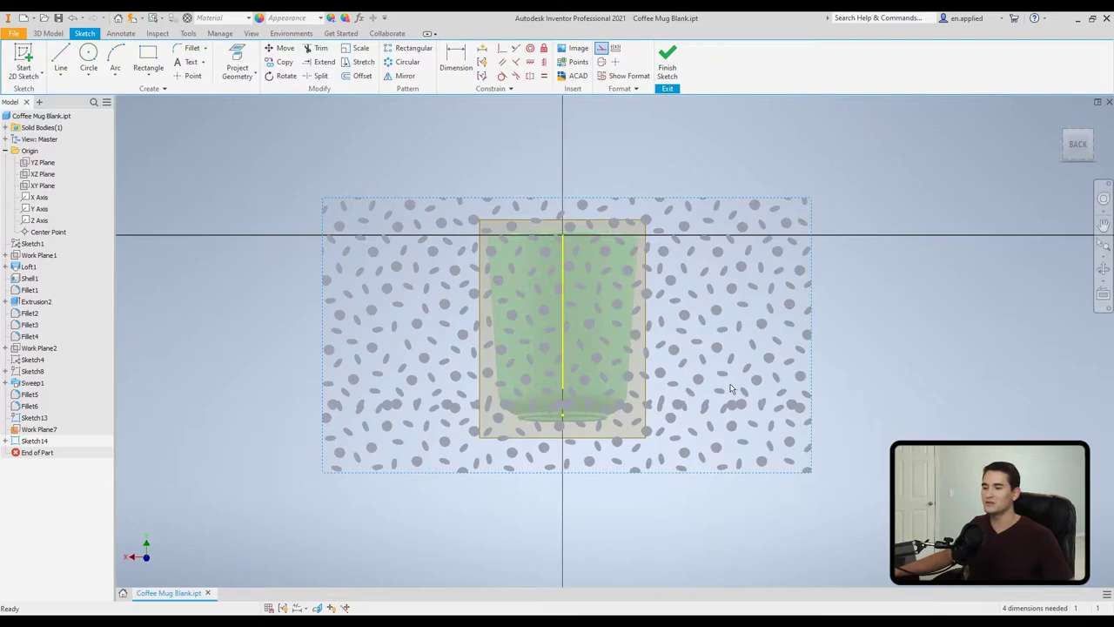
key(Escape)
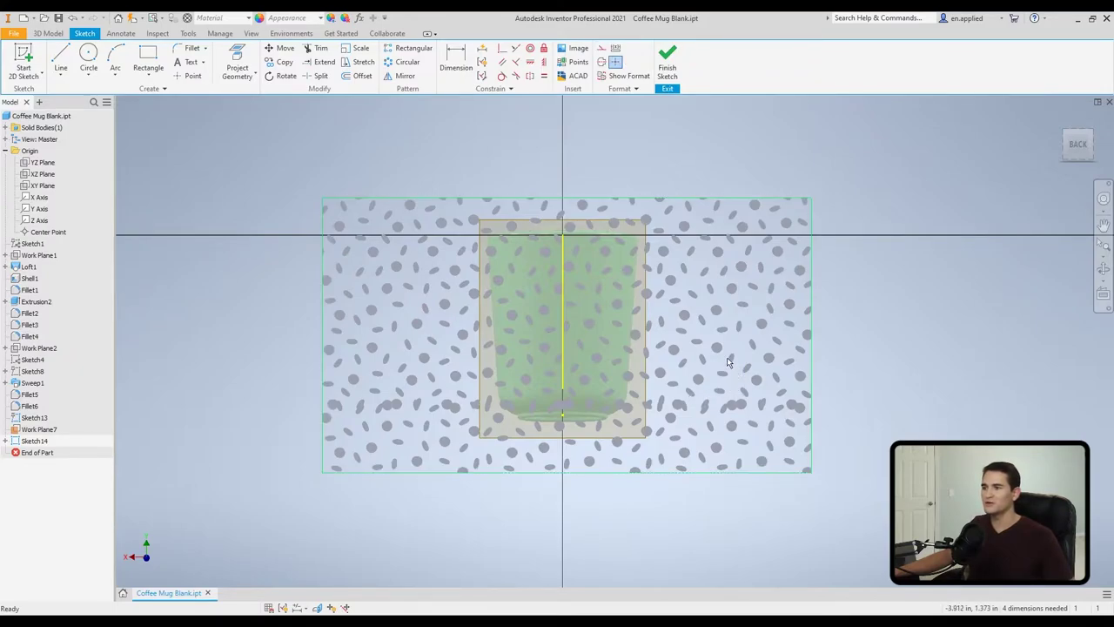
drag(728, 362, 732, 365)
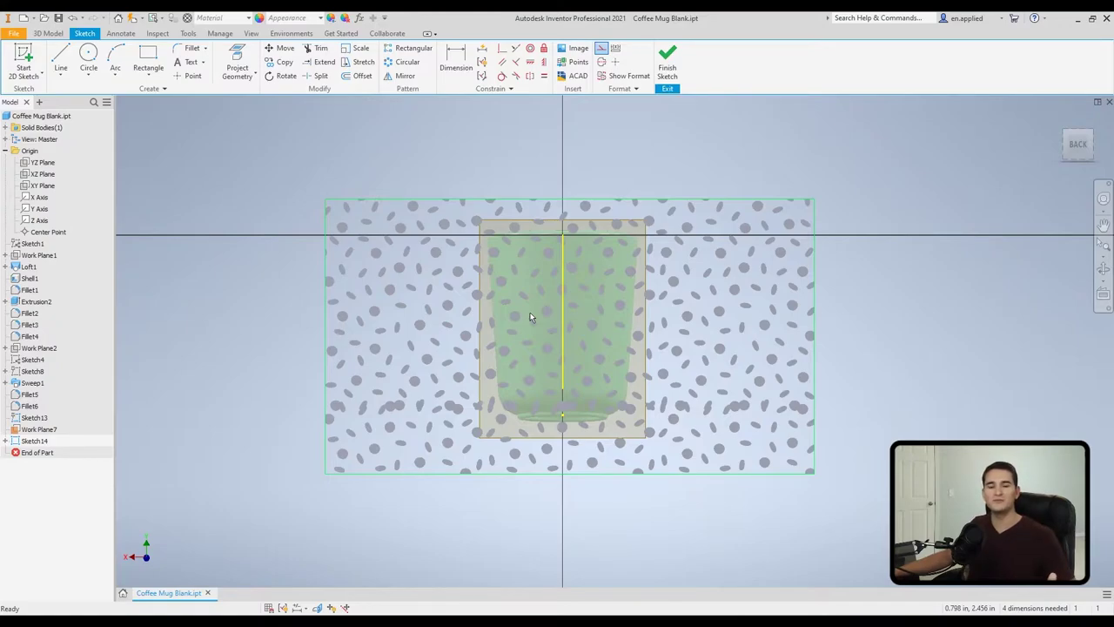
mouse_move(548, 334)
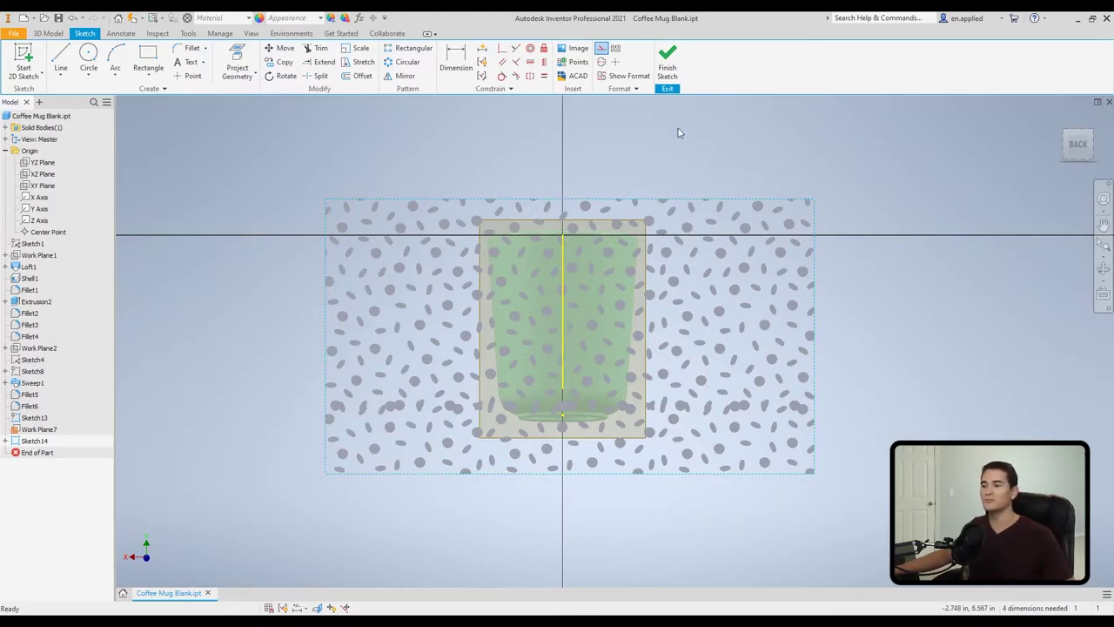
Finish Sketch14, view the mug at an angle, and launch the Decal command.
click(668, 66)
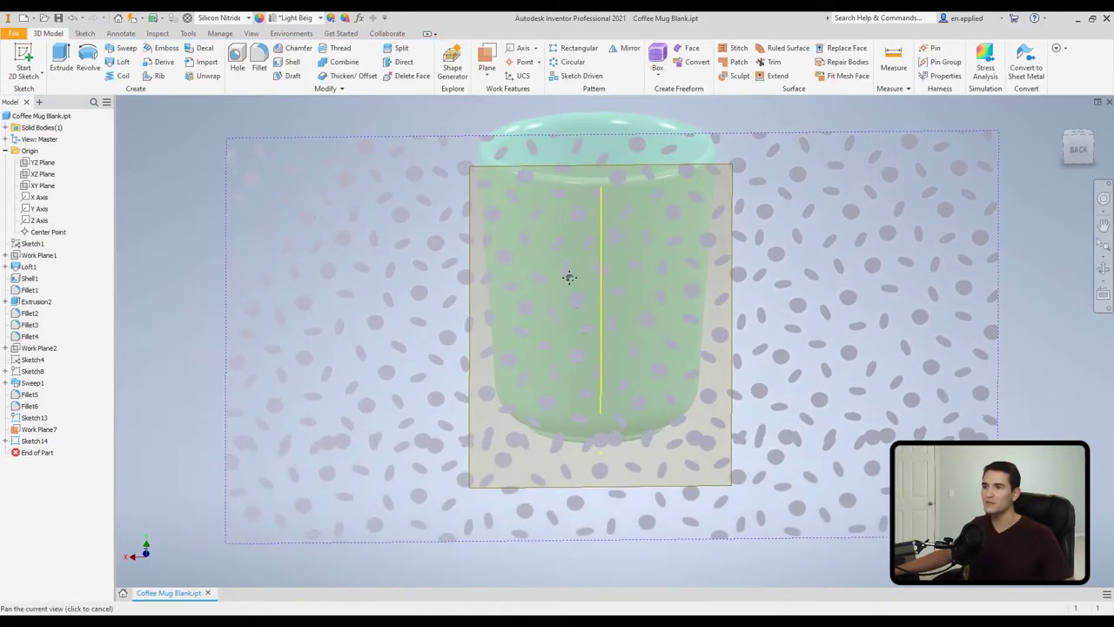
mouse_move(567, 276)
shift+middle_down()
mouse_move(557, 321)
mouse_move(697, 328)
mouse_move(629, 331)
mouse_move(622, 313)
mouse_move(608, 338)
shift+middle_up()
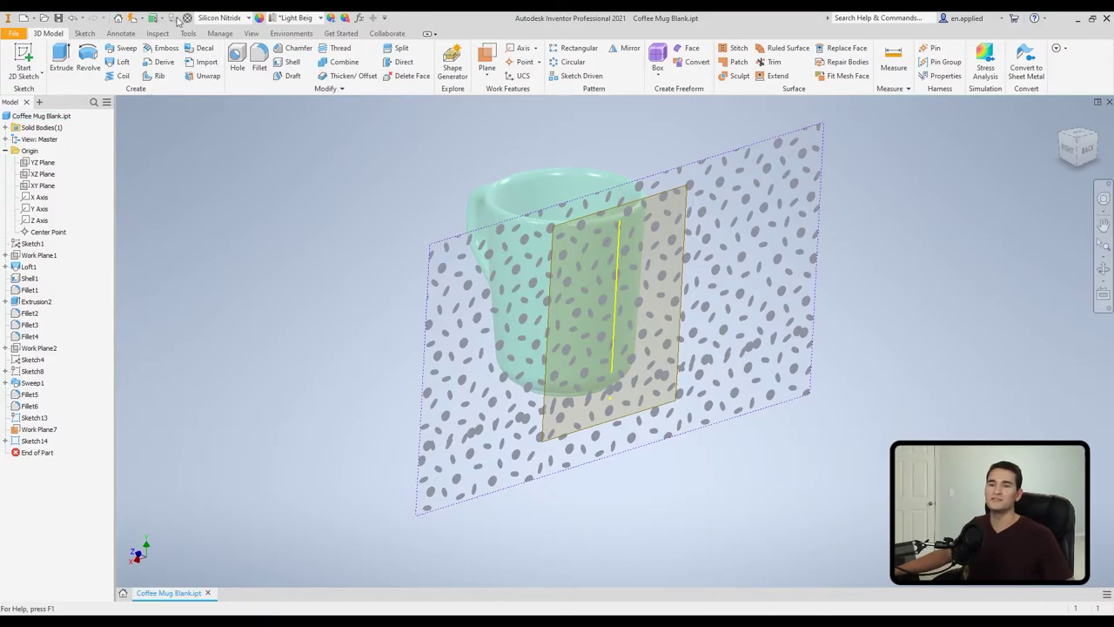
click(205, 49)
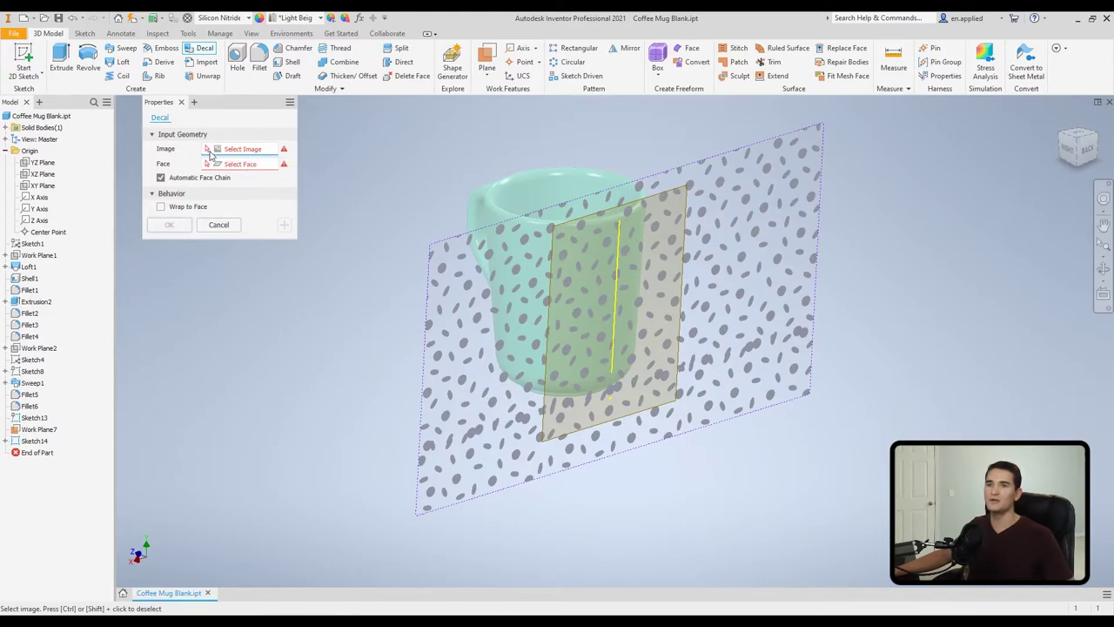
Apply the dot-pattern image as Decal4 on the mug's outer face with Wrap to Face on.
click(457, 311)
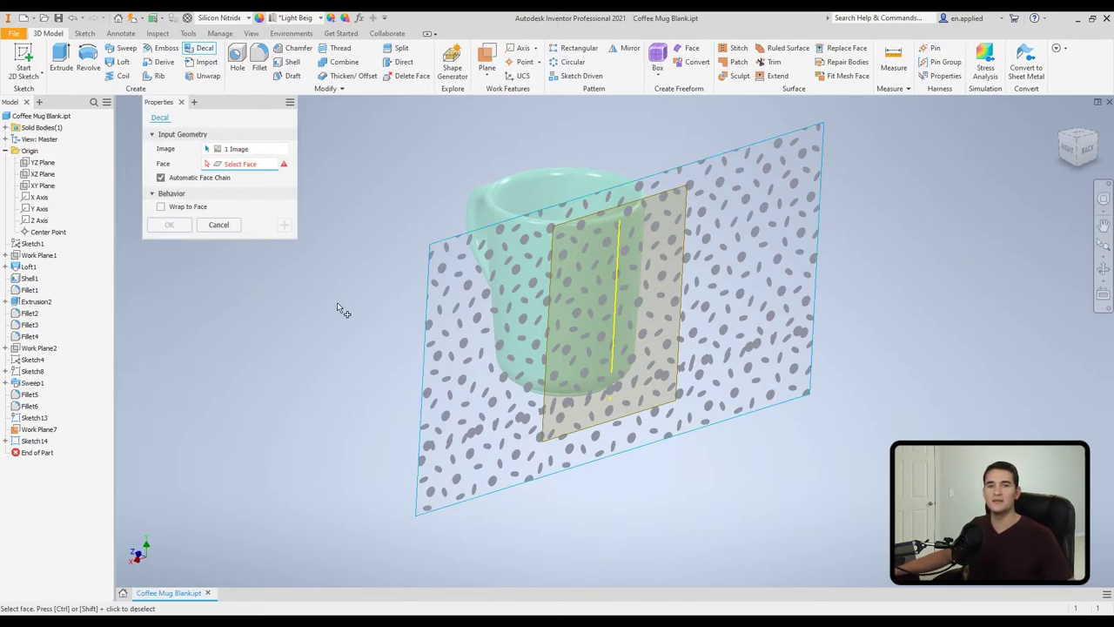
shift+middle_drag(363, 310, 498, 300)
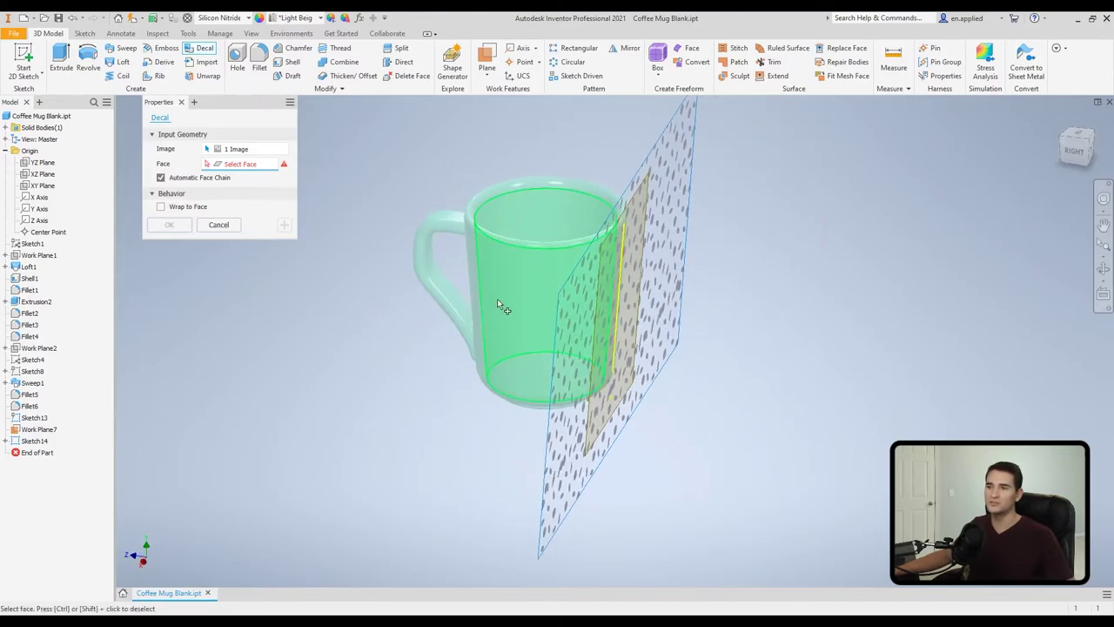
click(520, 362)
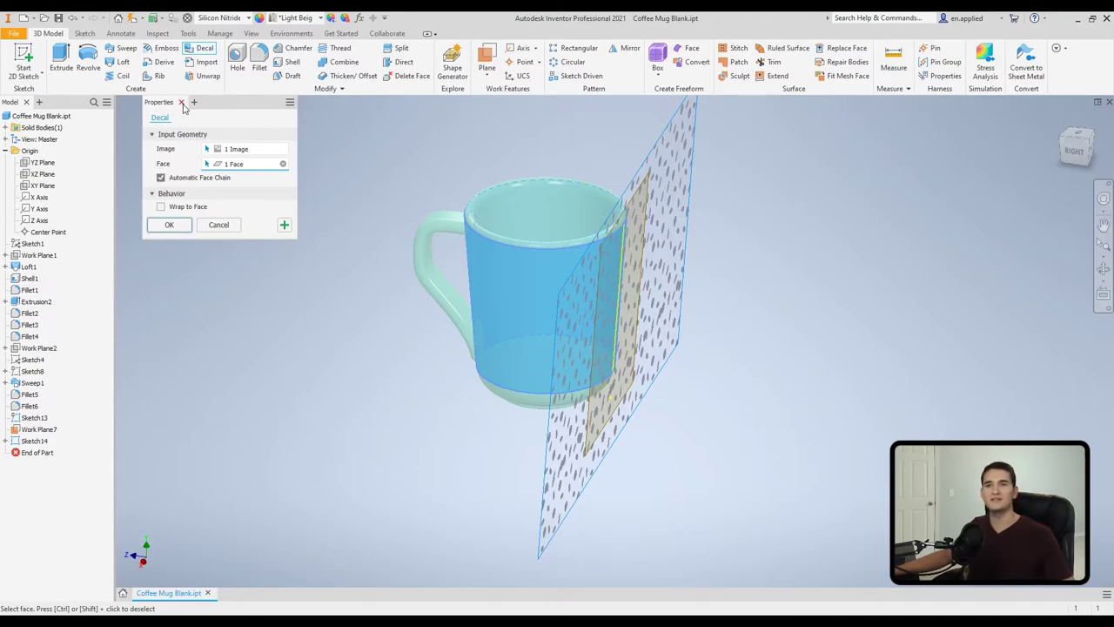
click(290, 103)
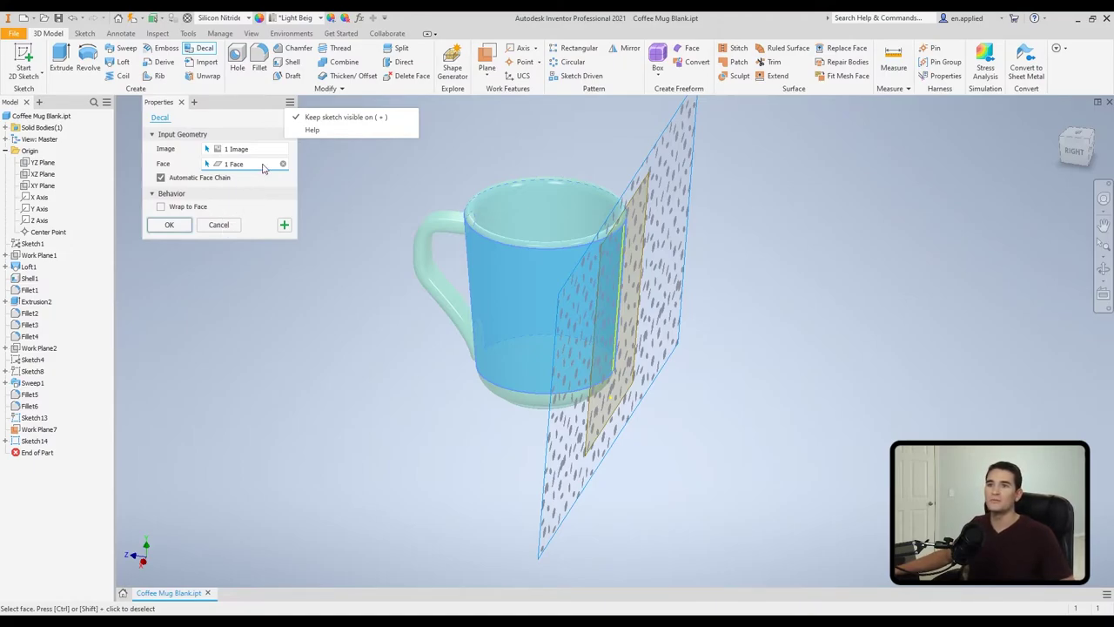
click(237, 105)
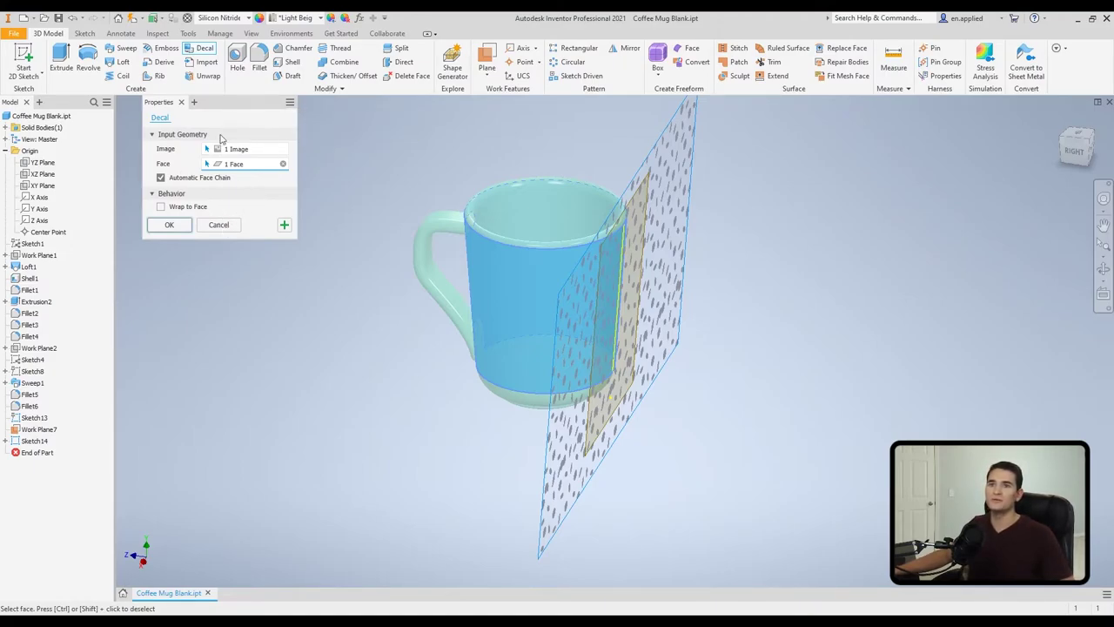
click(162, 209)
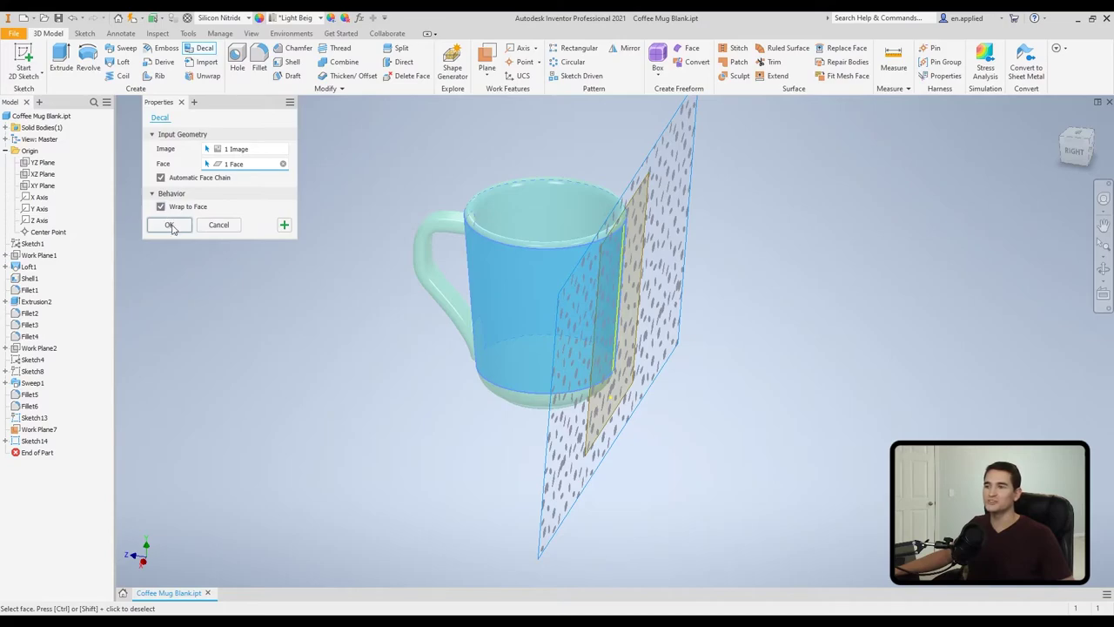
click(170, 226)
Orbit the mug to inspect the dot decal on its back and handle side.
shift+middle_drag(567, 373, 461, 365)
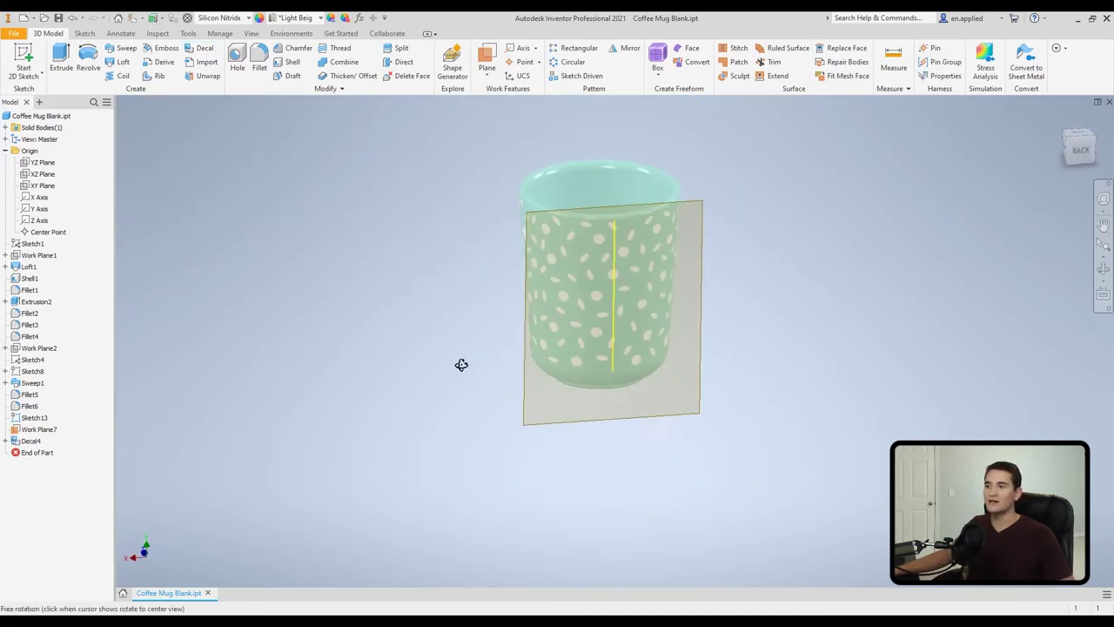
shift+middle_drag(793, 383, 714, 392)
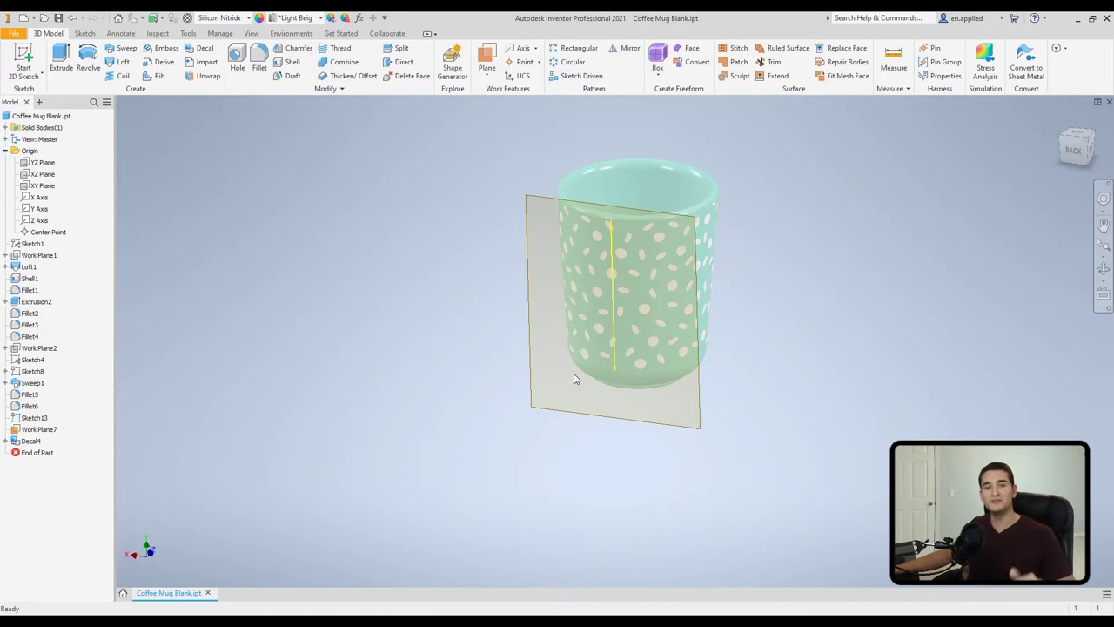
Hide Work Plane7 and start a new sketch on the mug's flat bottom face.
right_click(533, 345)
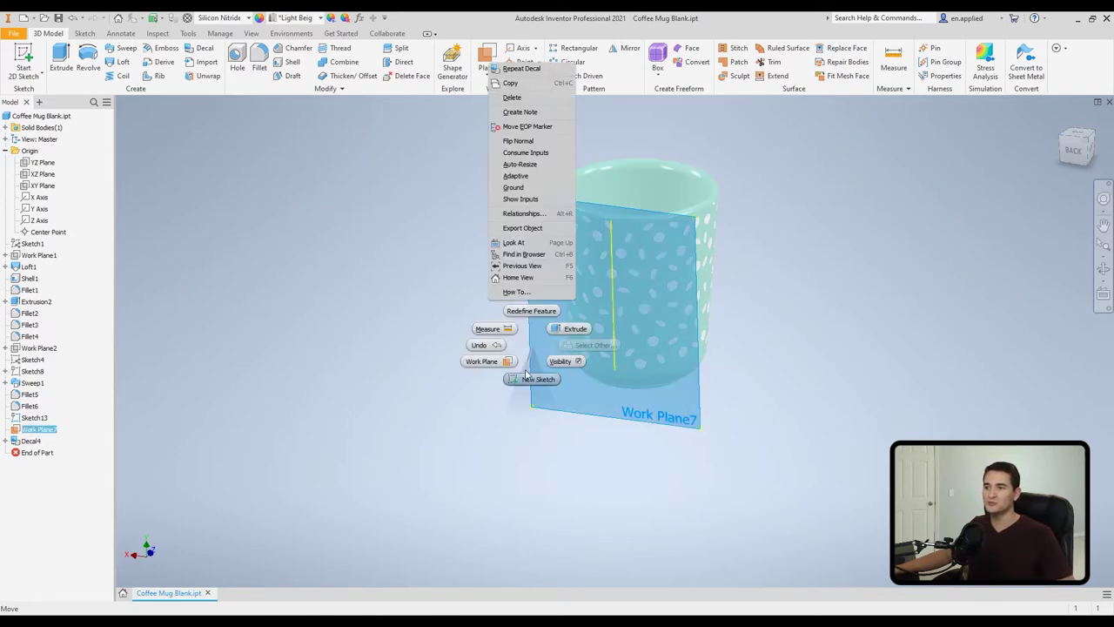
click(561, 366)
shift+middle_drag(598, 418, 547, 253)
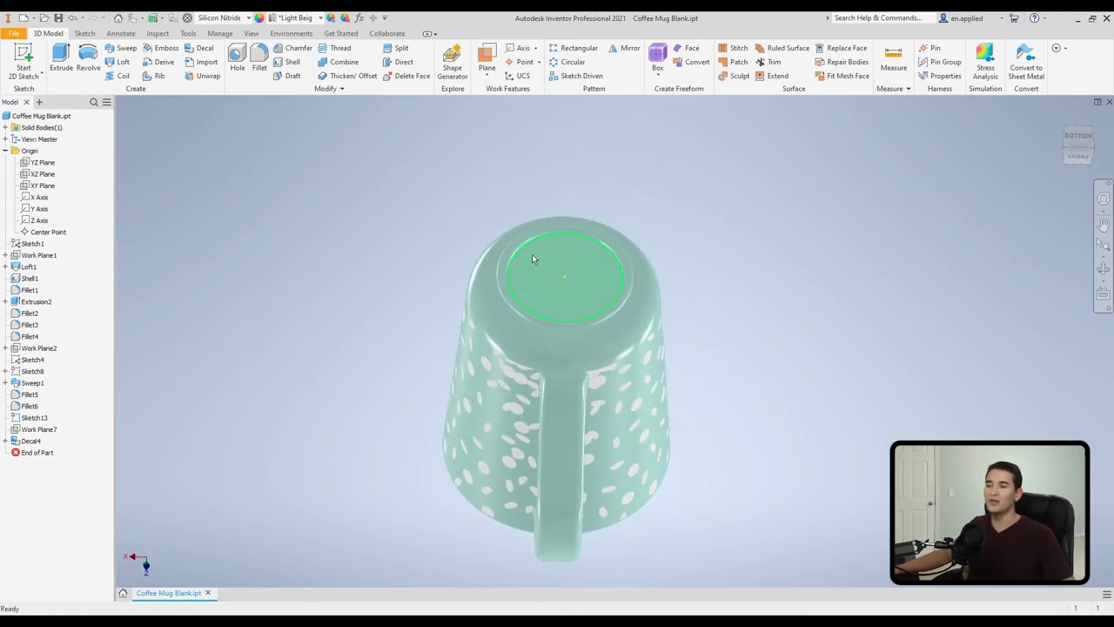
right_click(577, 262)
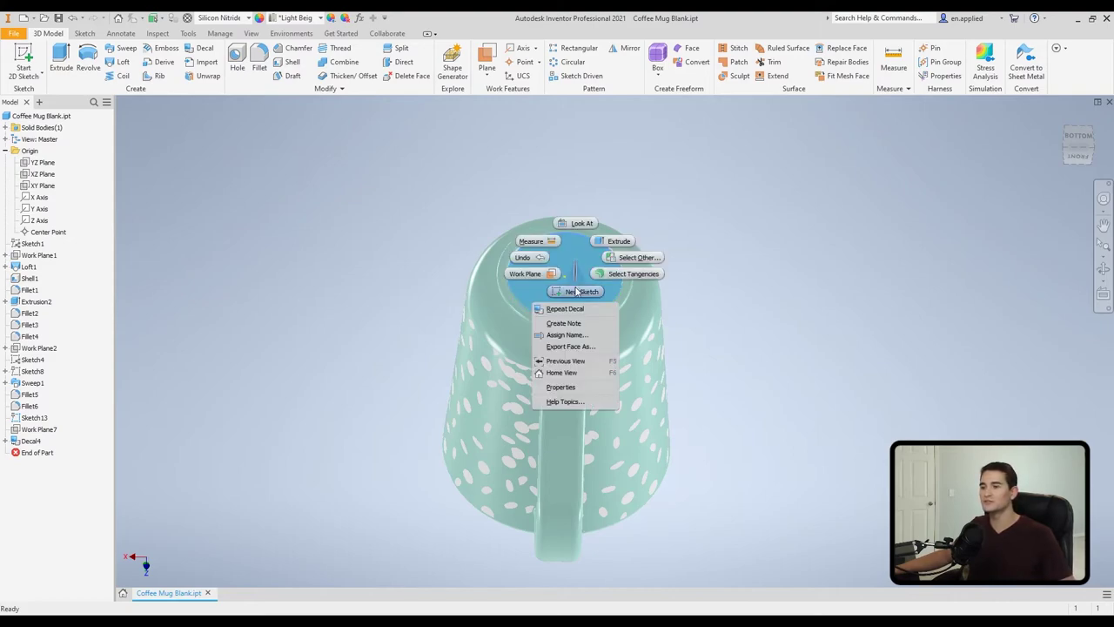
click(579, 292)
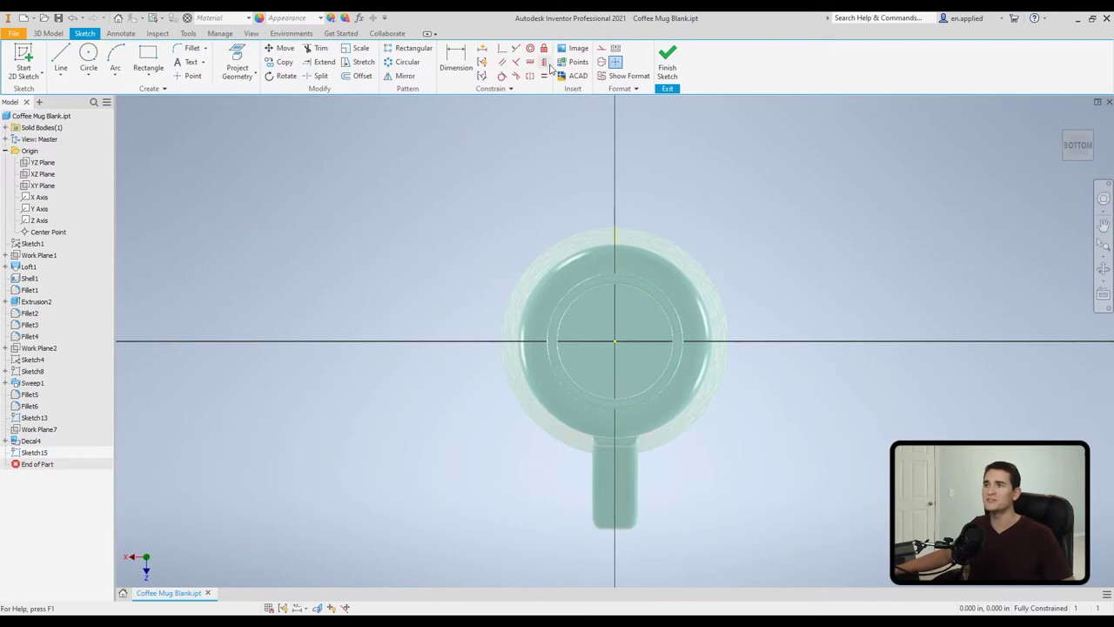
Insert the EA logo image and centre it over the mug bottom.
click(577, 52)
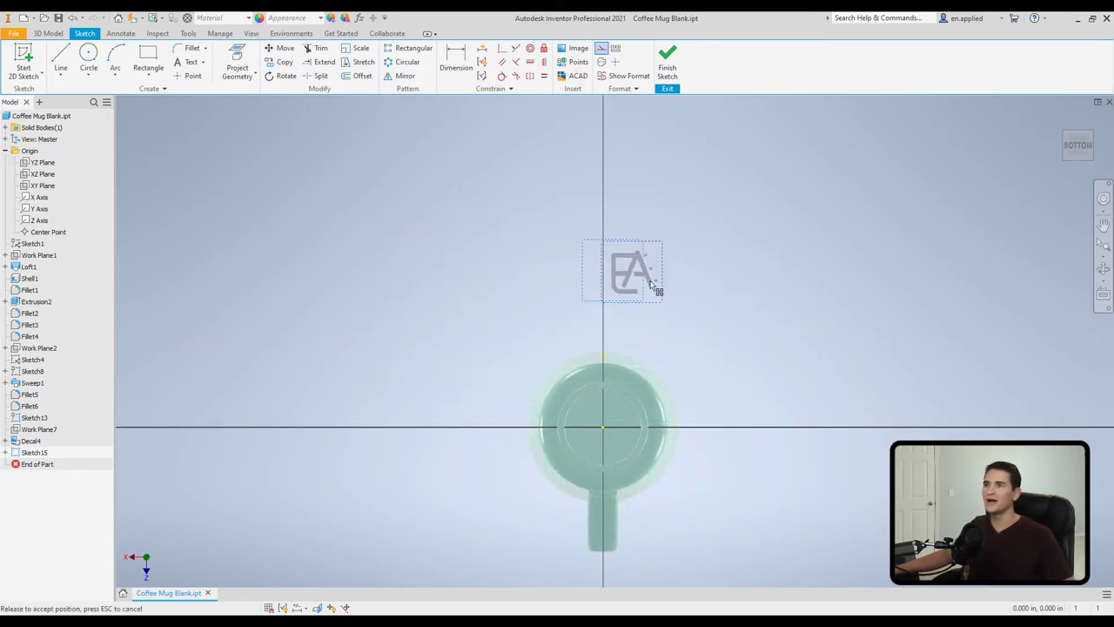
click(661, 313)
scroll(701, 363, up, 2)
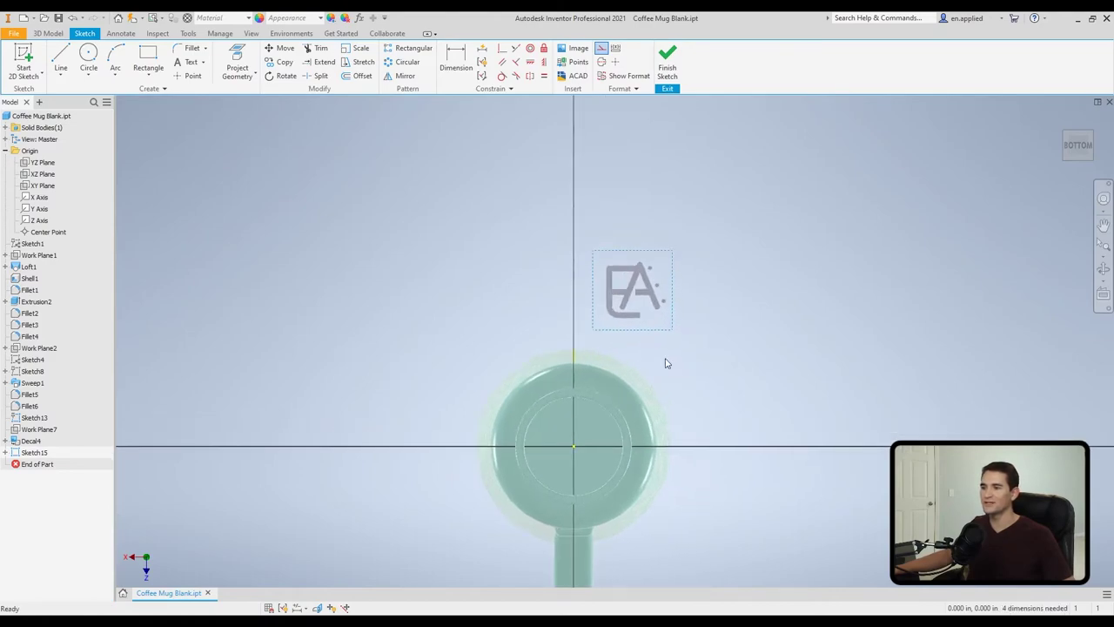
middle_drag(646, 313, 630, 246)
drag(630, 246, 559, 380)
scroll(605, 390, down, 1)
scroll(585, 399, up, 2)
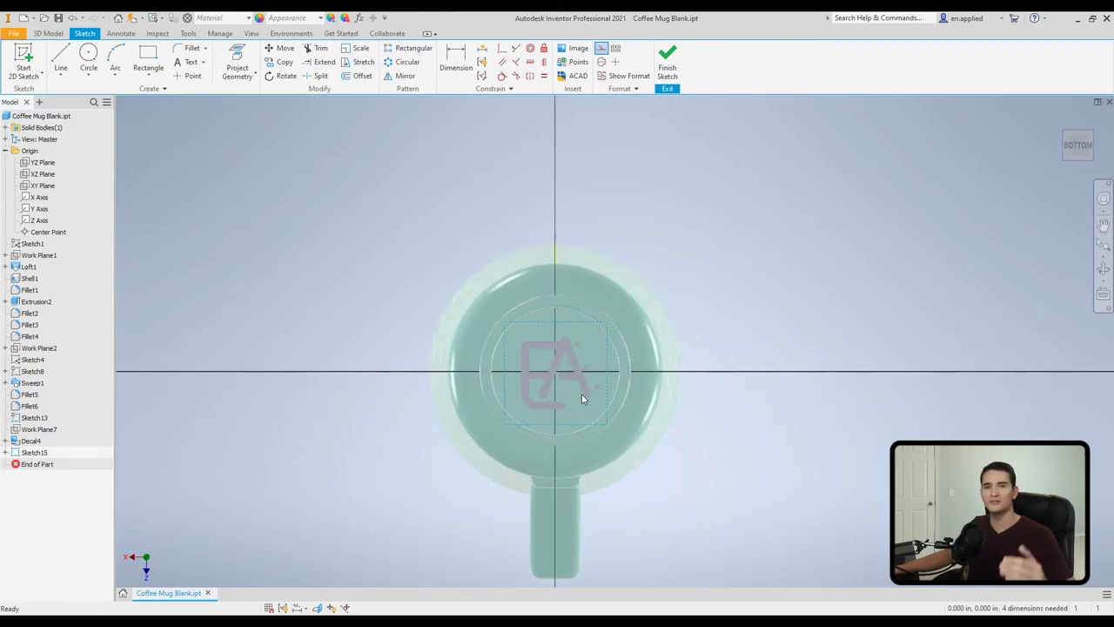
scroll(576, 398, up, 2)
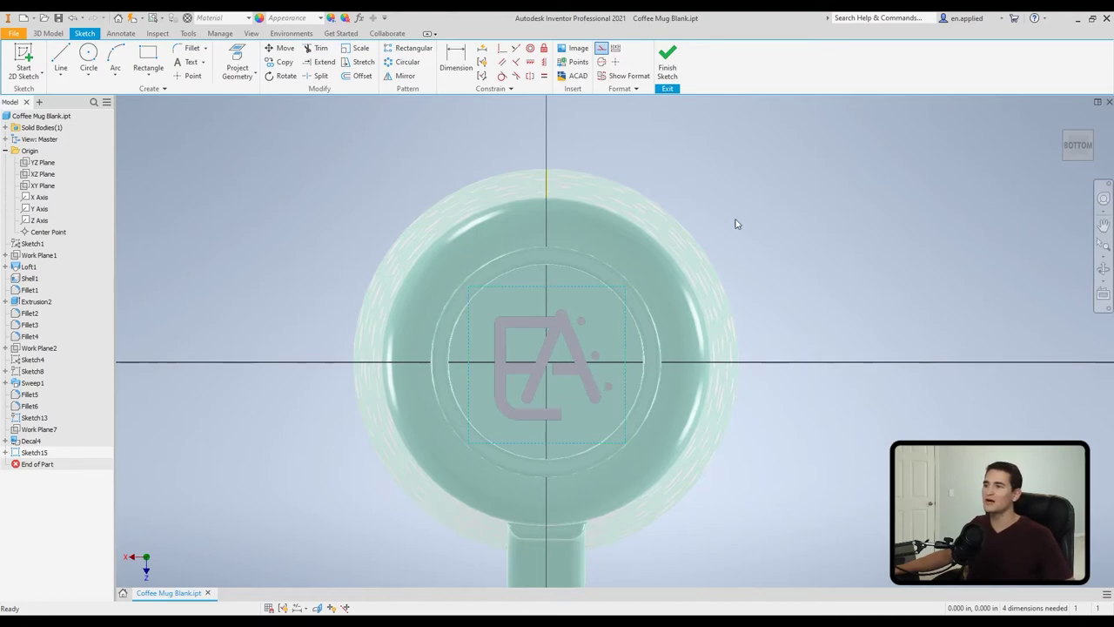
Finish the logo sketch and set up a decal with the EA logo on the mug's bottom face.
click(665, 69)
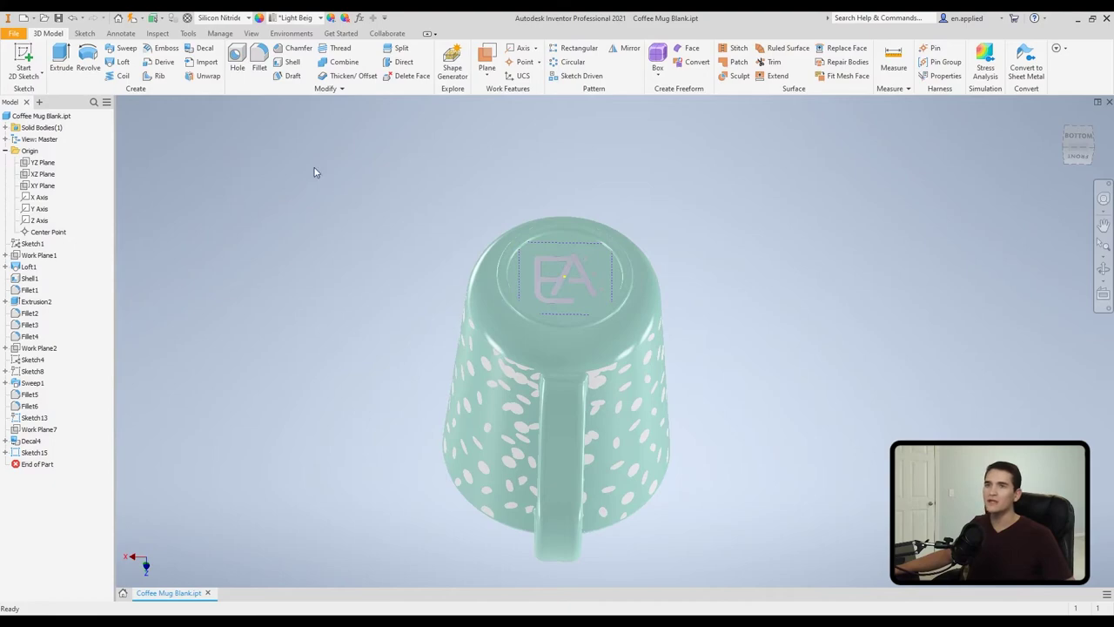
click(205, 49)
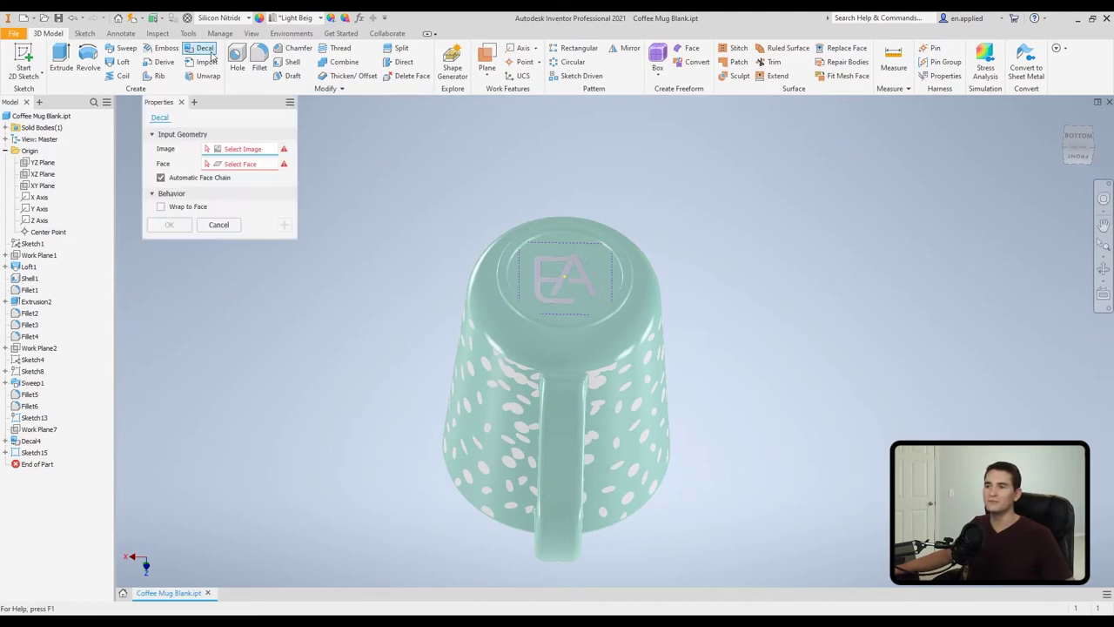
click(532, 263)
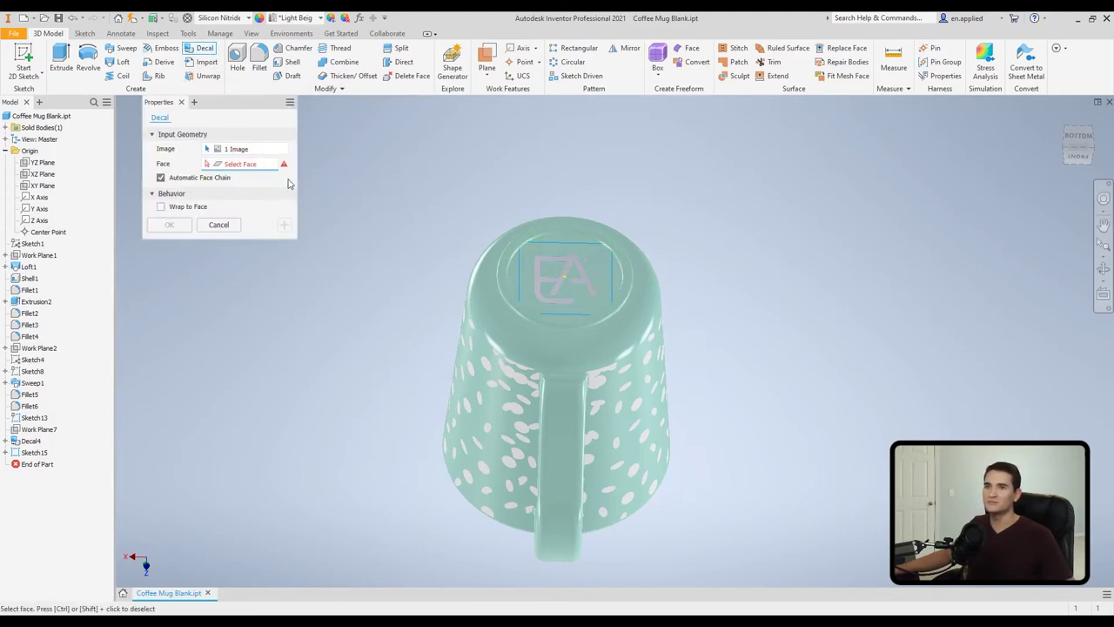
click(574, 310)
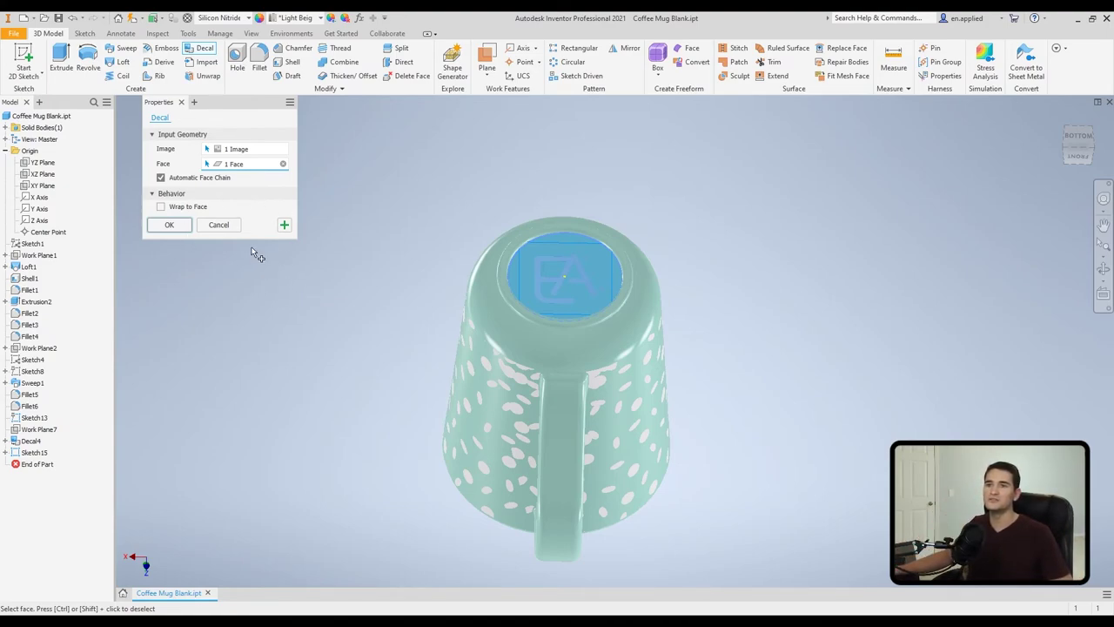
click(169, 225)
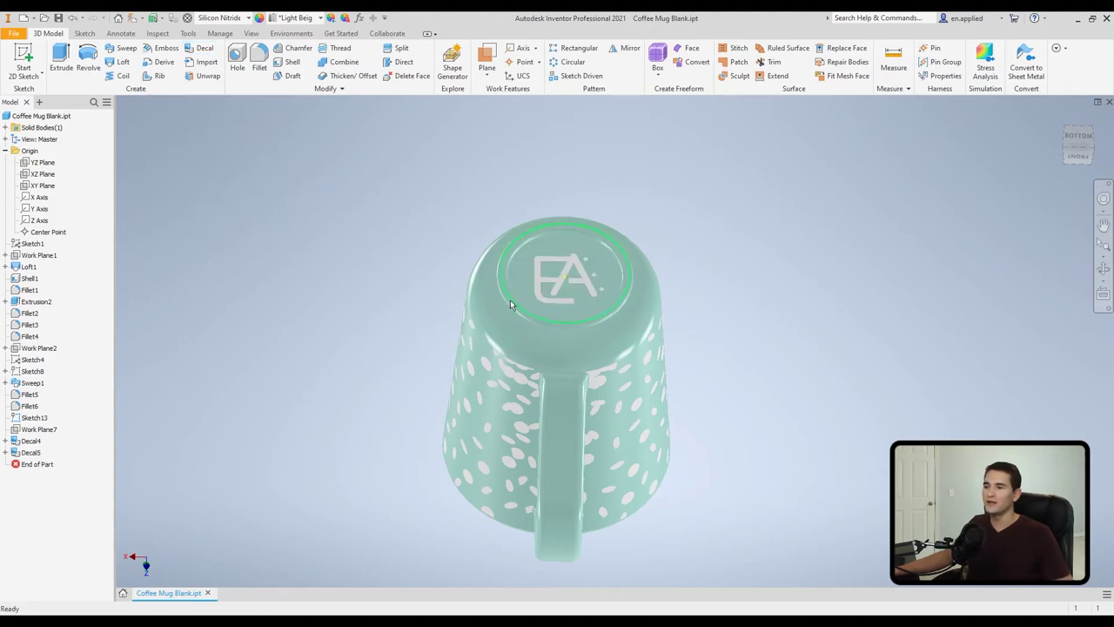
scroll(511, 300, up, 2)
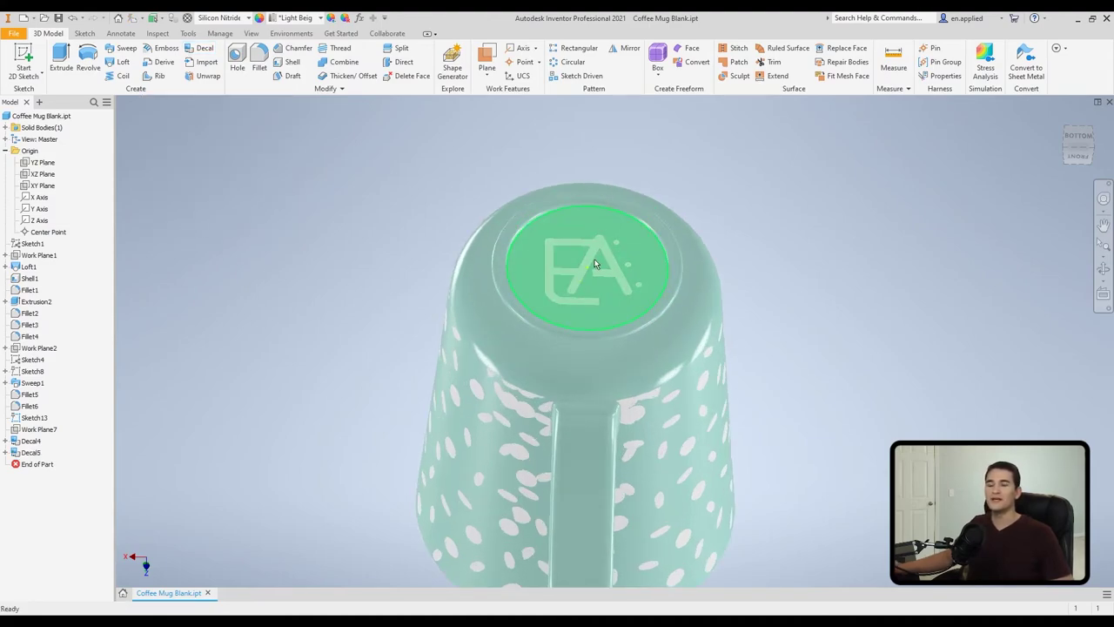
mouse_move(612, 277)
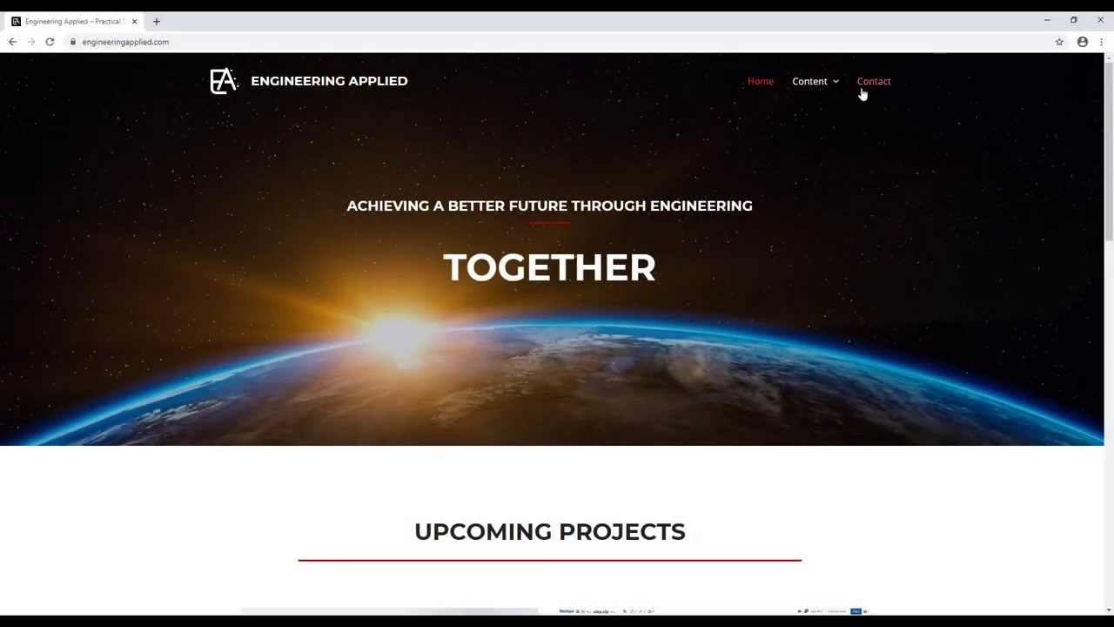
Go to the Contact Us page of engineeringapplied.com and scroll down its contents.
click(864, 87)
scroll(627, 273, down, 2)
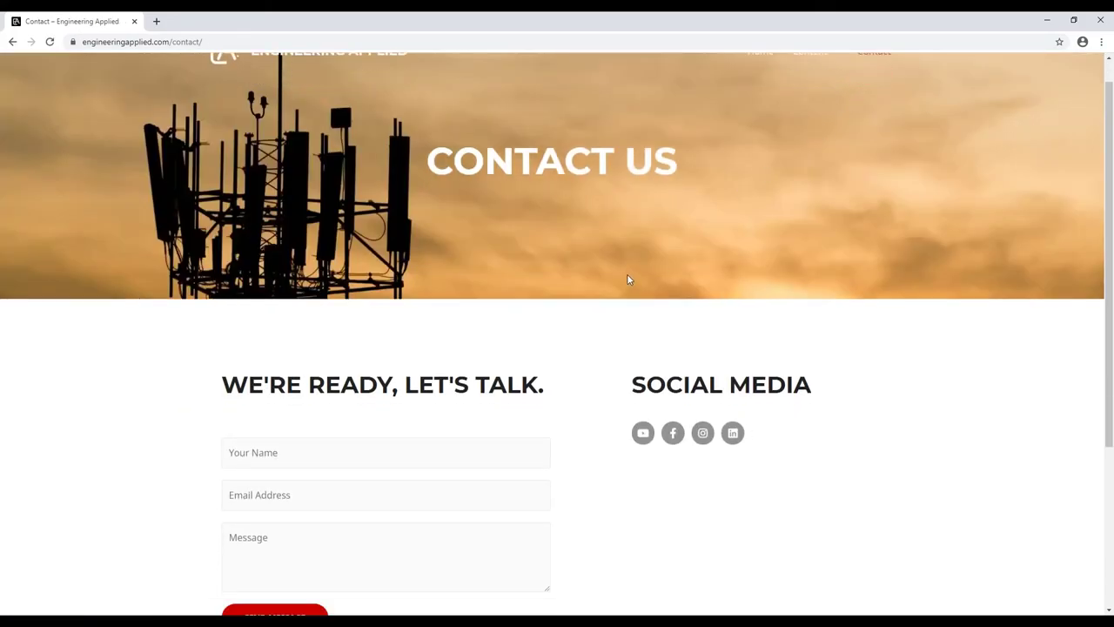